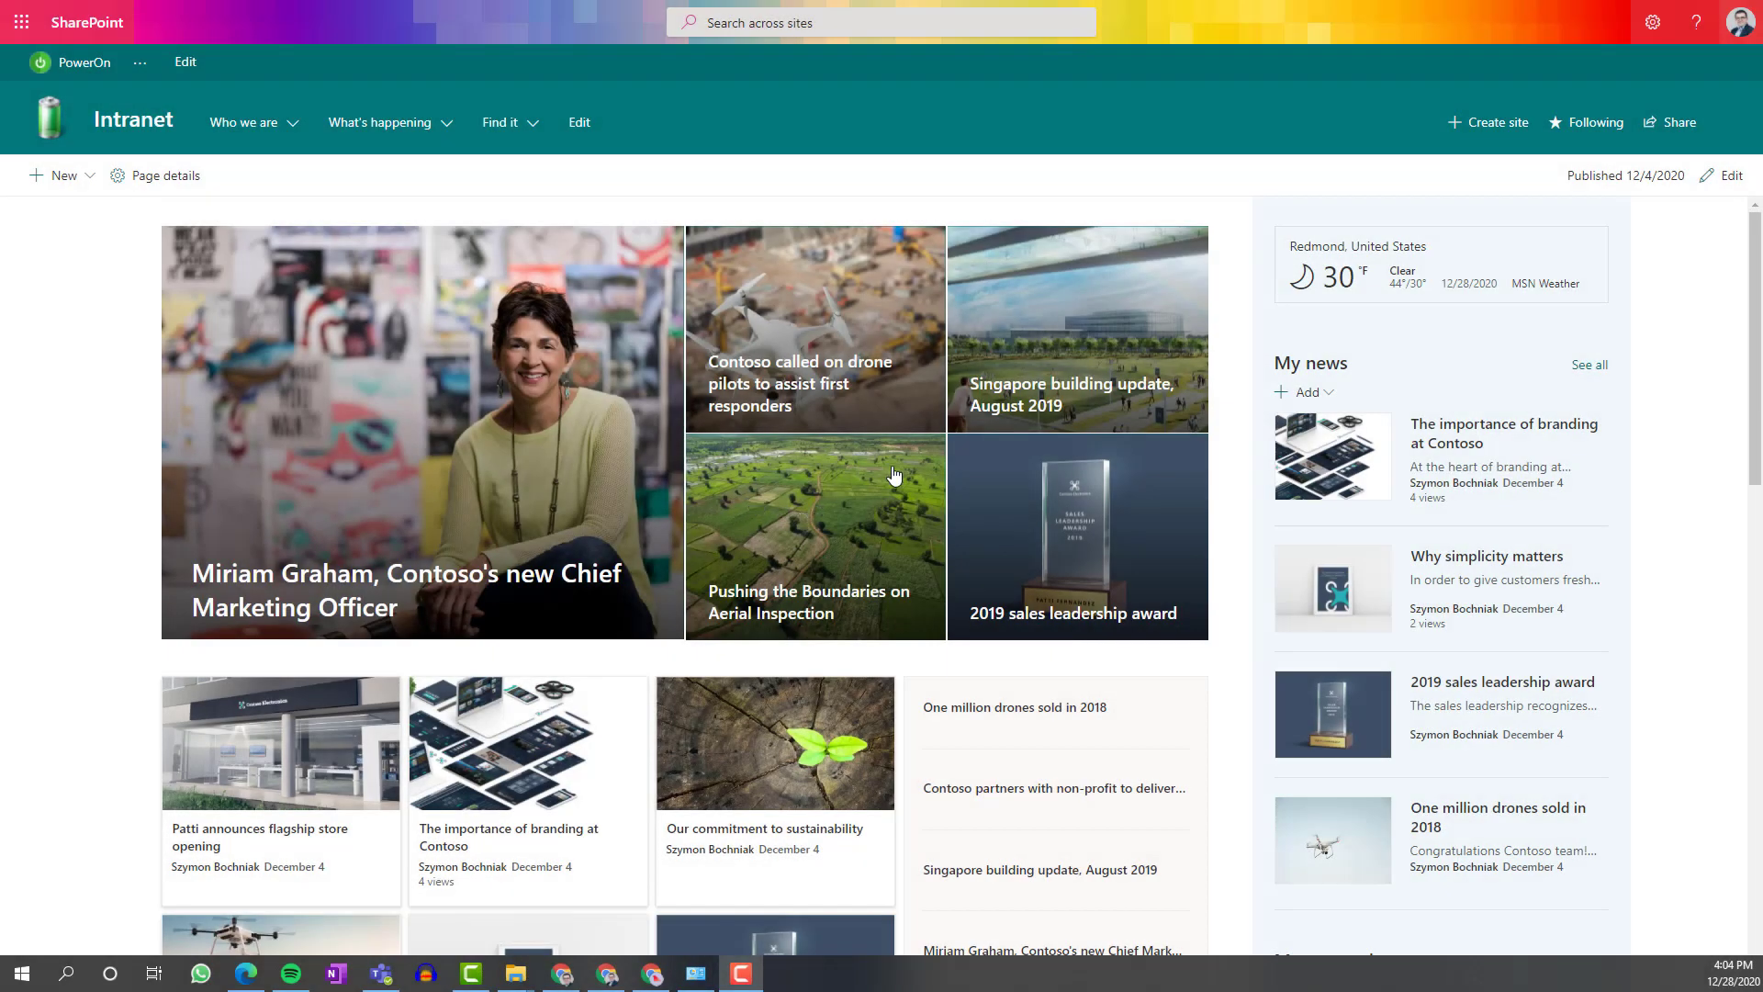
{"action": "scroll", "coordinate": [904, 463], "scroll_direction": "down", "scroll_amount": 2}
{"action": "scroll", "coordinate": [903, 464], "scroll_direction": "down", "scroll_amount": 1}
{"action": "scroll", "coordinate": [904, 463], "scroll_direction": "down", "scroll_amount": 2}
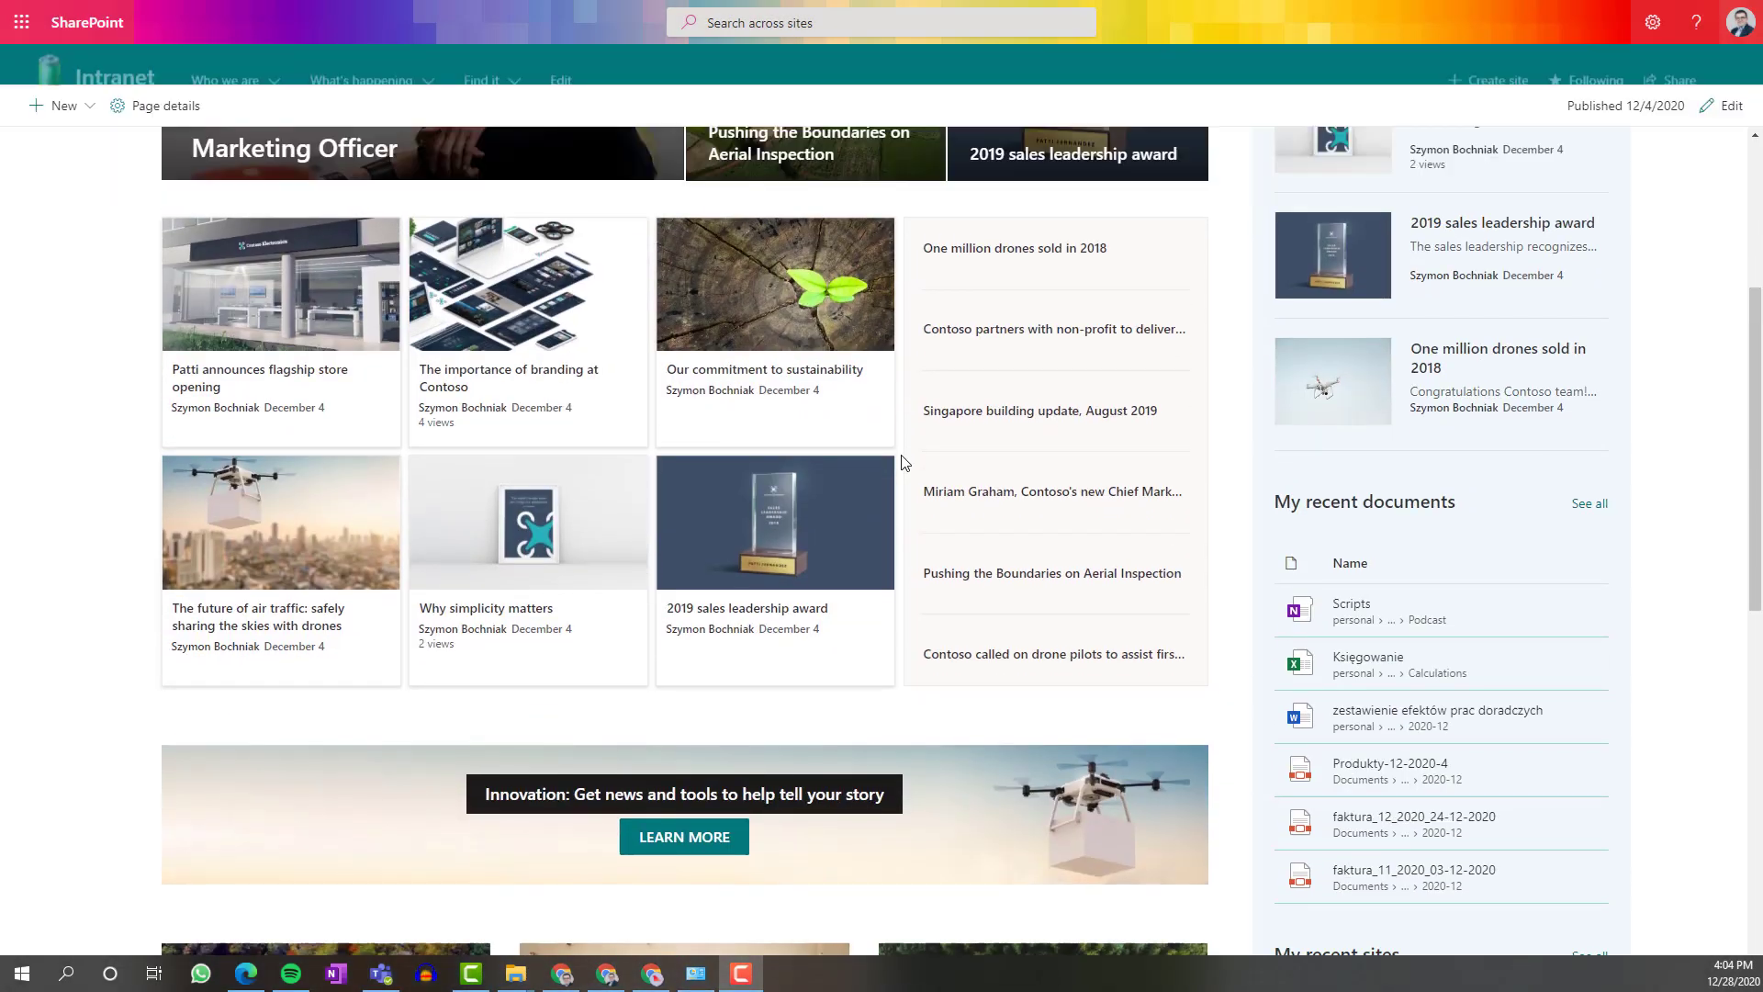
{"action": "scroll", "coordinate": [903, 463], "scroll_direction": "down", "scroll_amount": 3}
{"action": "scroll", "coordinate": [900, 464], "scroll_direction": "down", "scroll_amount": 1}
{"action": "scroll", "coordinate": [900, 463], "scroll_direction": "down", "scroll_amount": 2}
{"action": "scroll", "coordinate": [899, 463], "scroll_direction": "down", "scroll_amount": 2}
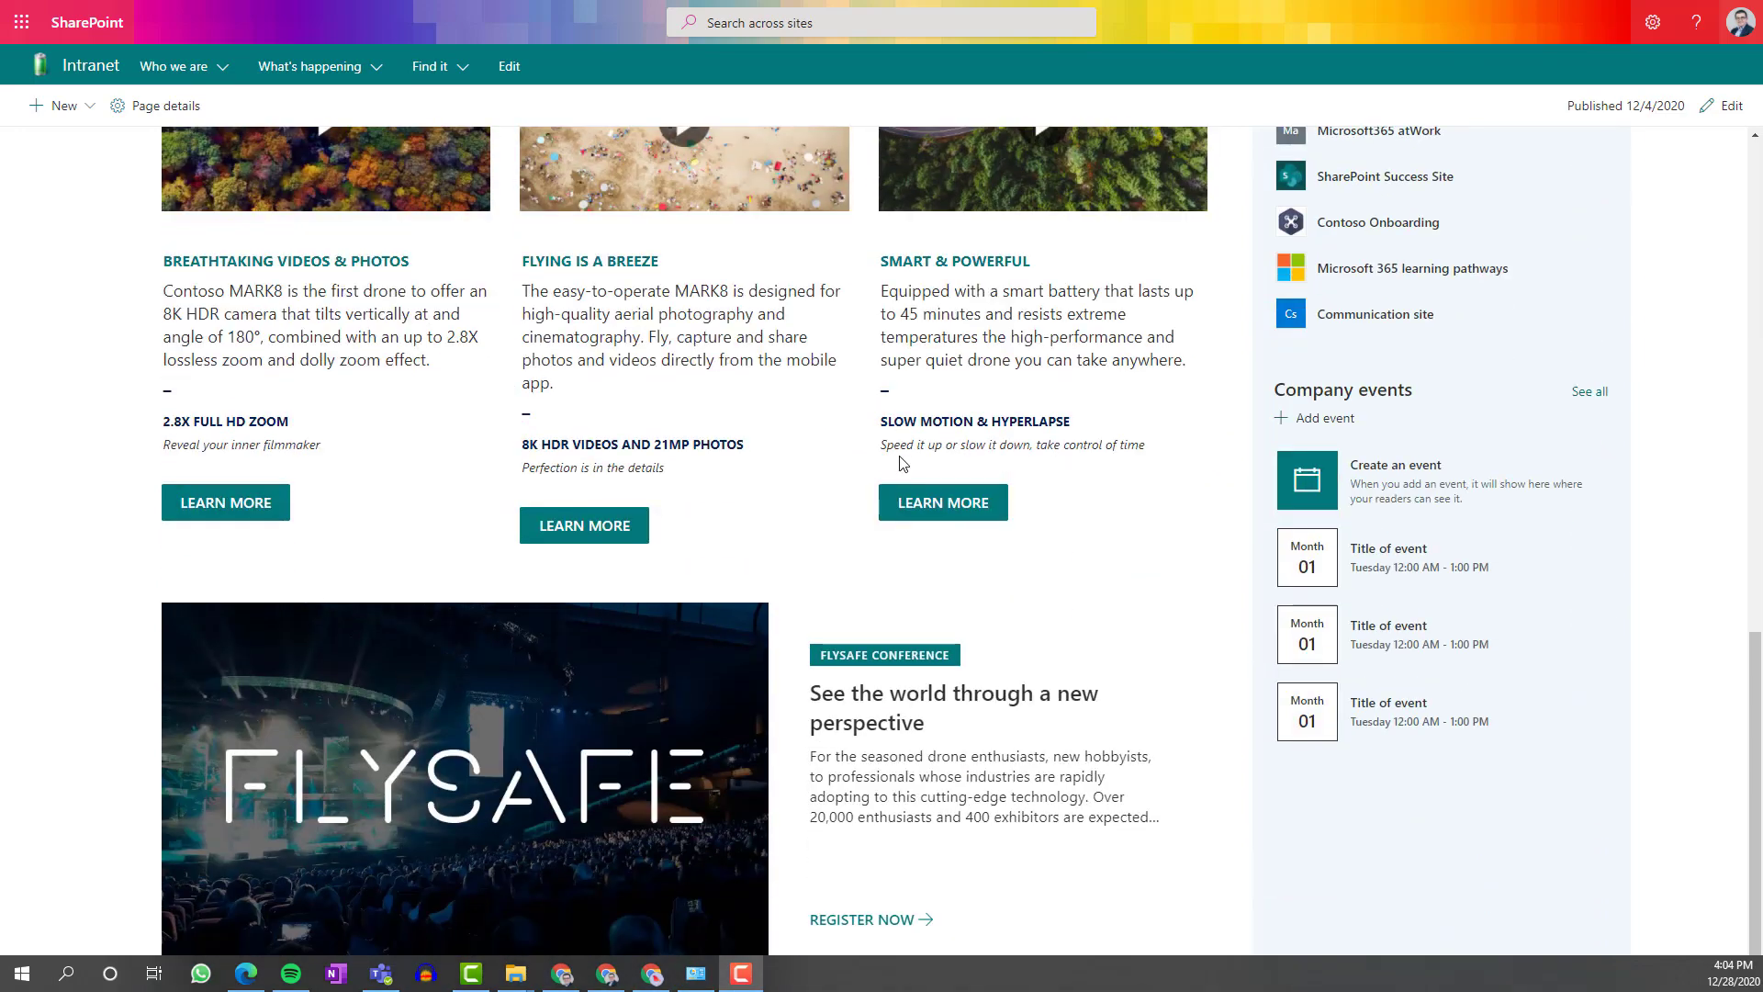
{"action": "scroll", "coordinate": [903, 462], "scroll_direction": "up", "scroll_amount": 2}
{"action": "scroll", "coordinate": [902, 463], "scroll_direction": "up", "scroll_amount": 3}
{"action": "scroll", "coordinate": [903, 462], "scroll_direction": "up", "scroll_amount": 2}
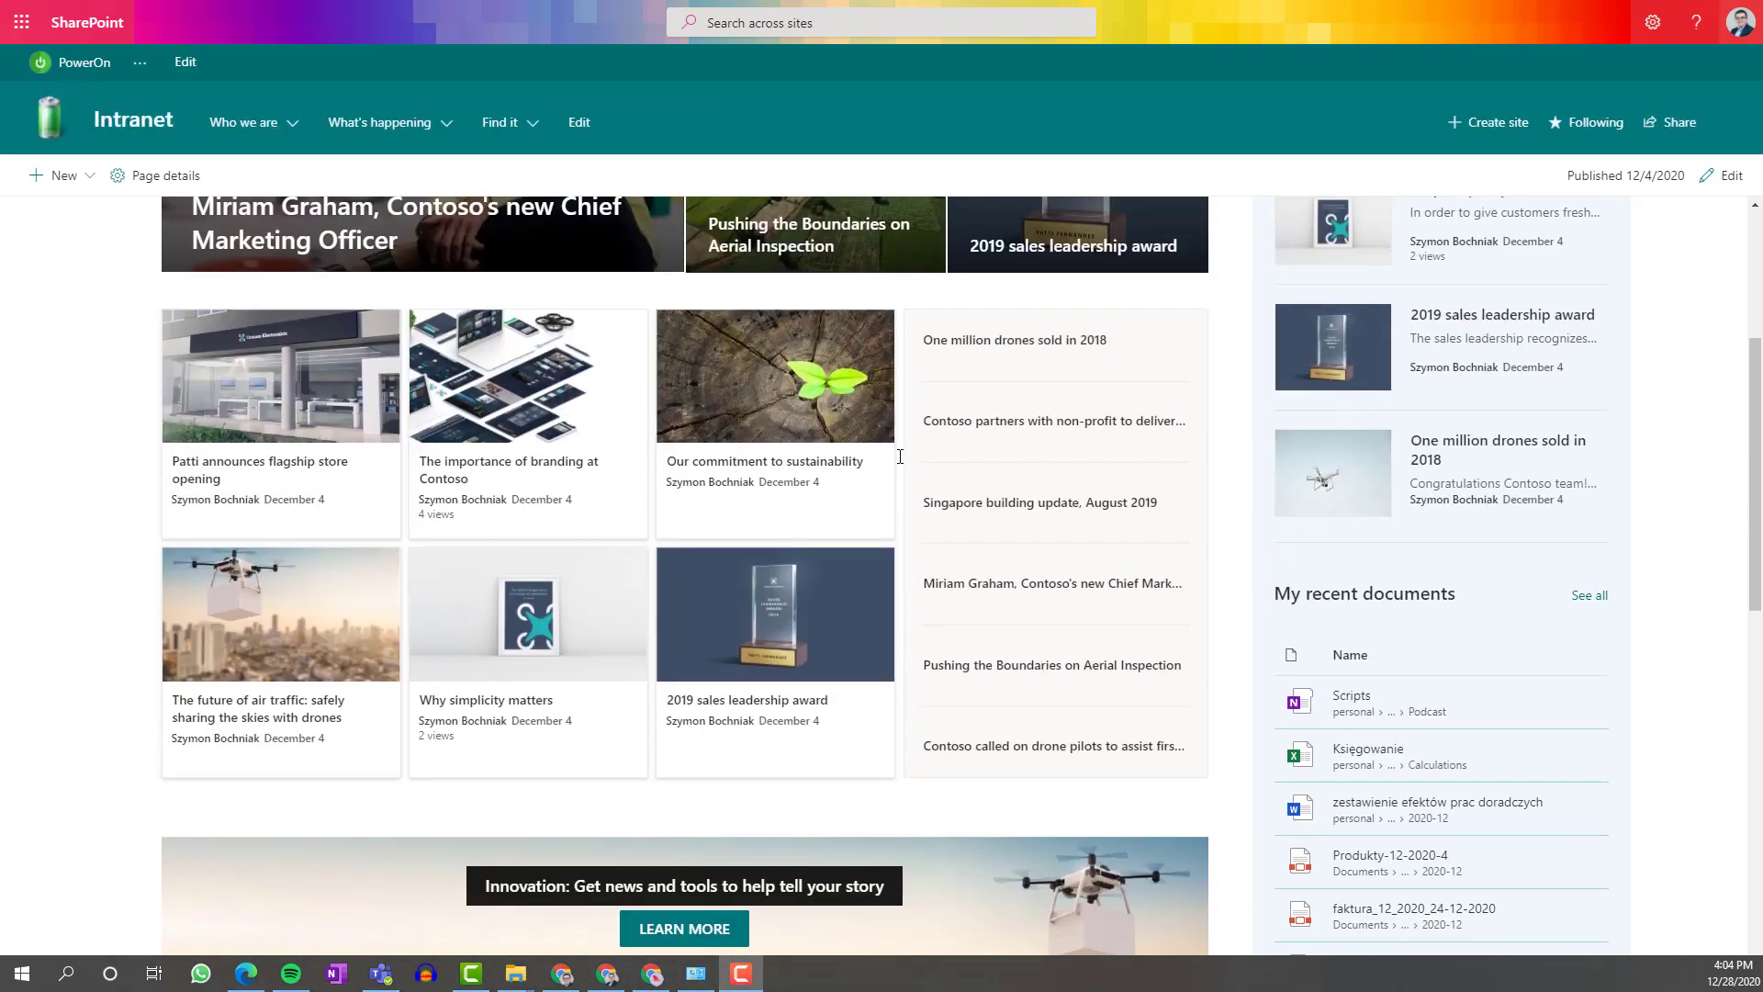
{"action": "scroll", "coordinate": [901, 455], "scroll_direction": "up", "scroll_amount": 3}
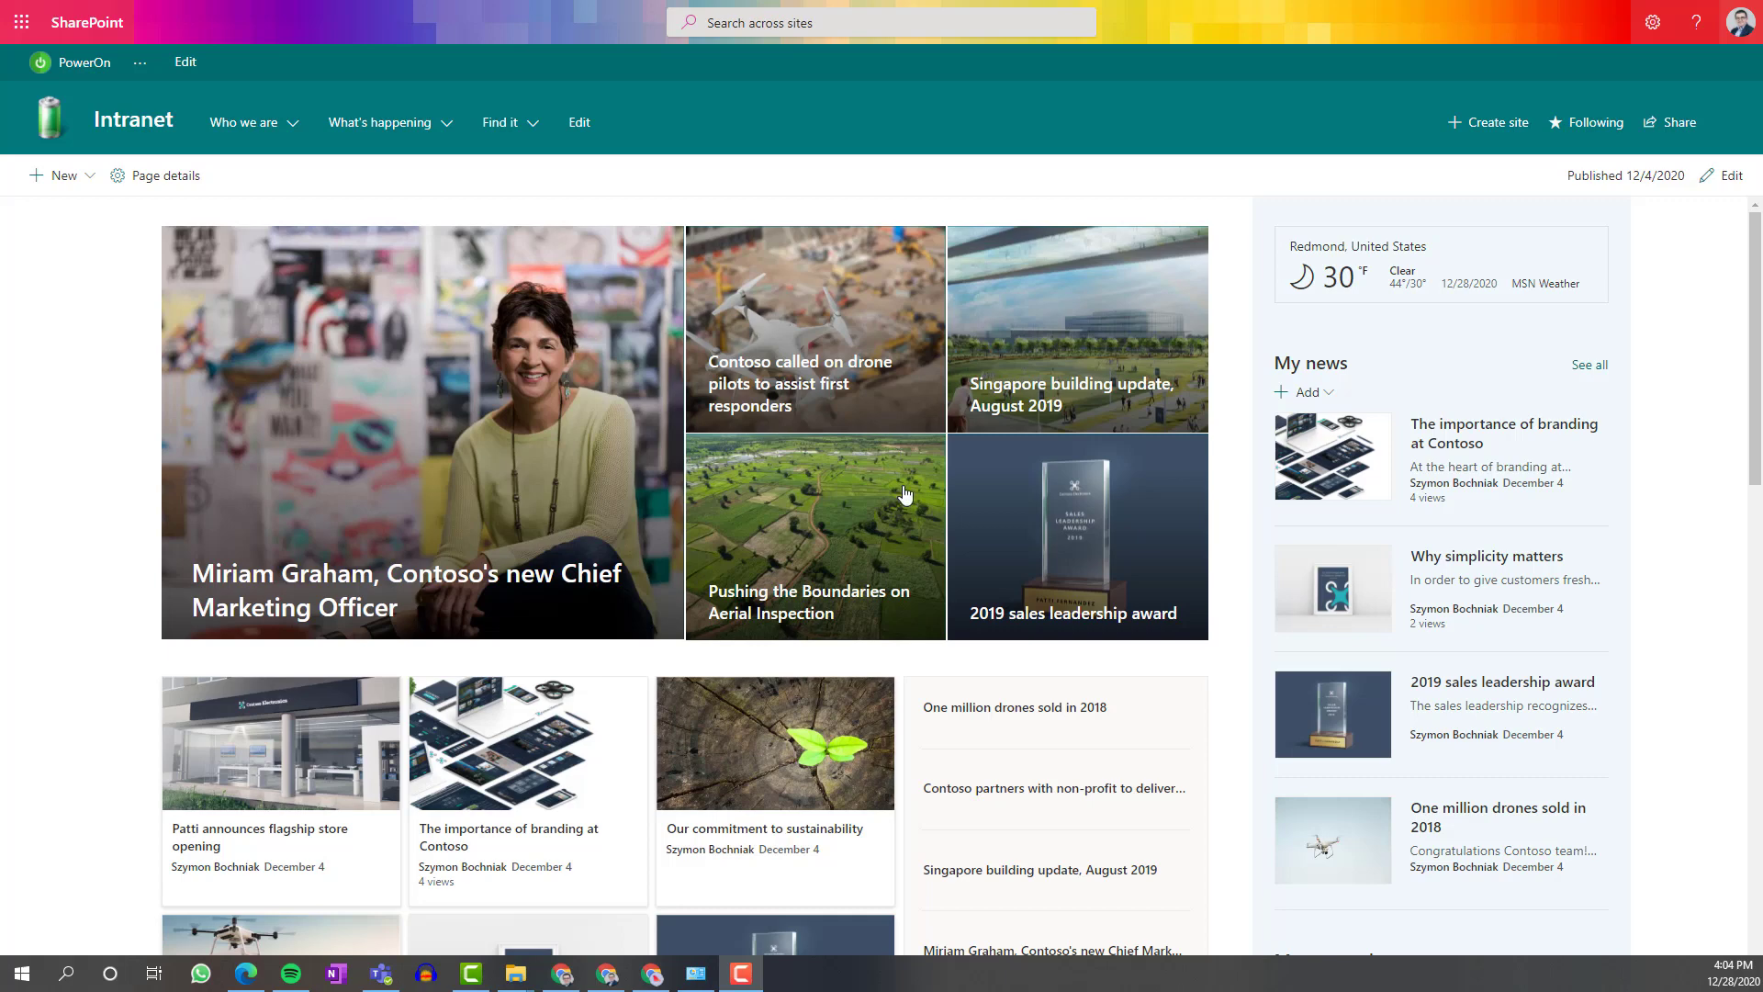
{"action": "scroll", "coordinate": [921, 519], "scroll_direction": "down", "scroll_amount": 1}
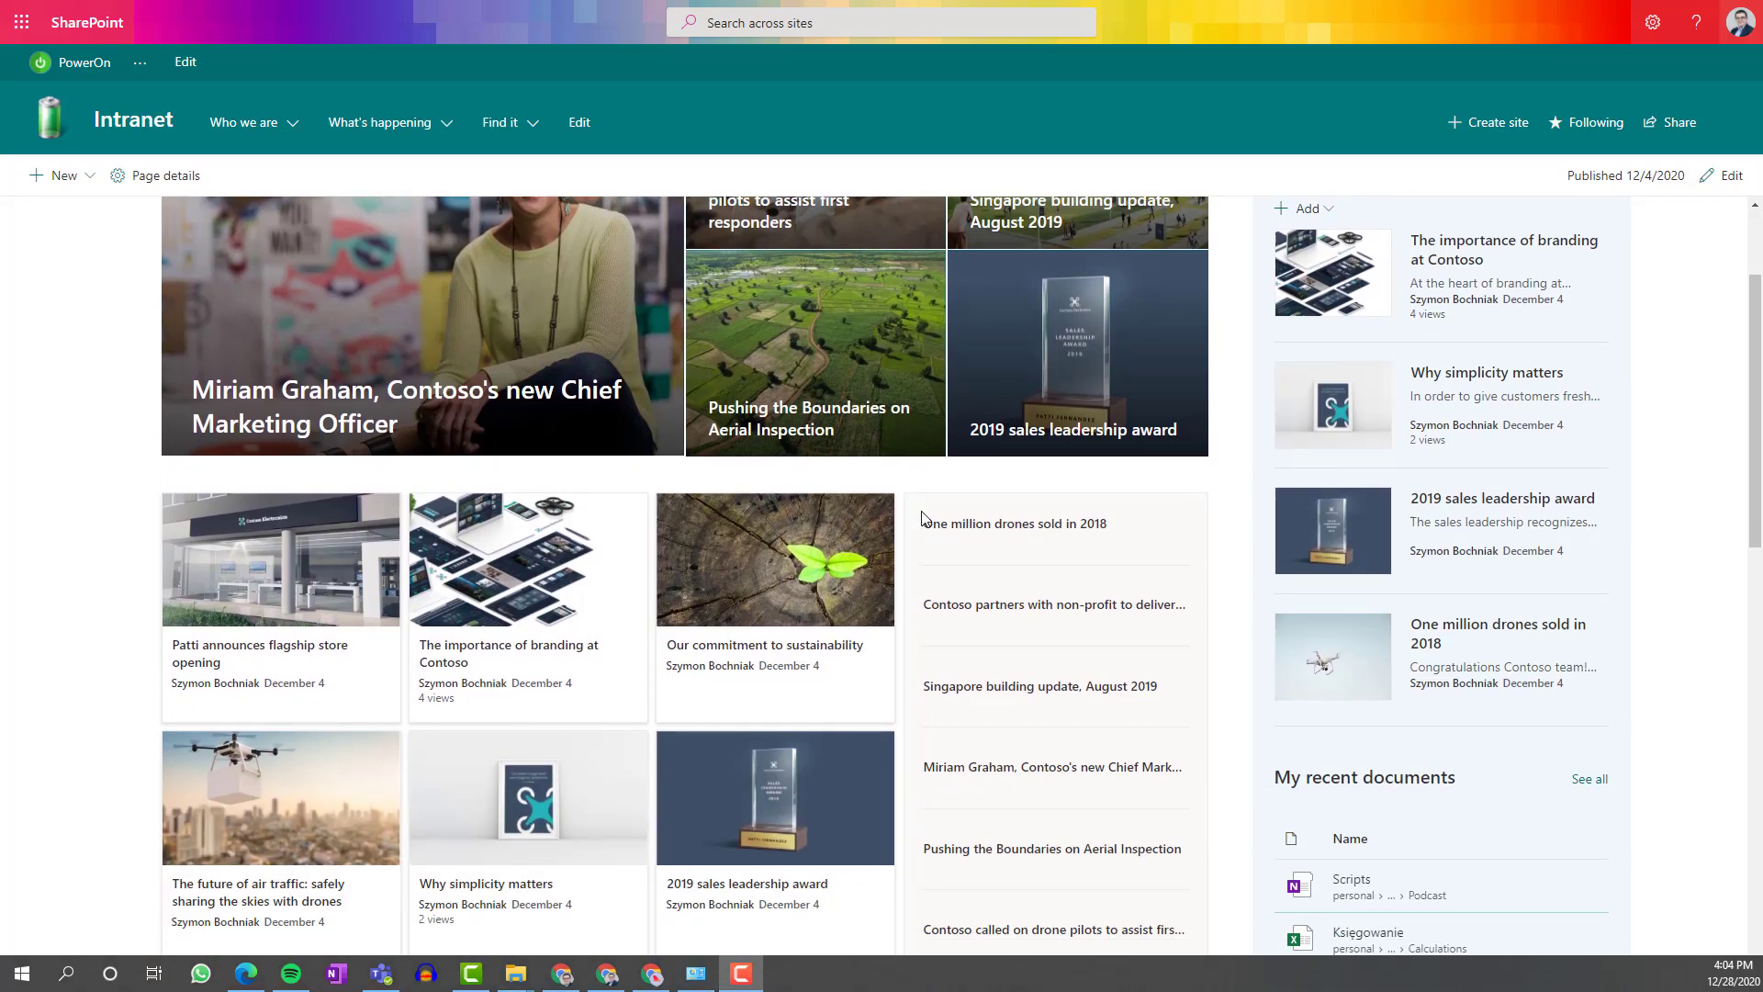
{"action": "scroll", "coordinate": [921, 513], "scroll_direction": "up", "scroll_amount": 1}
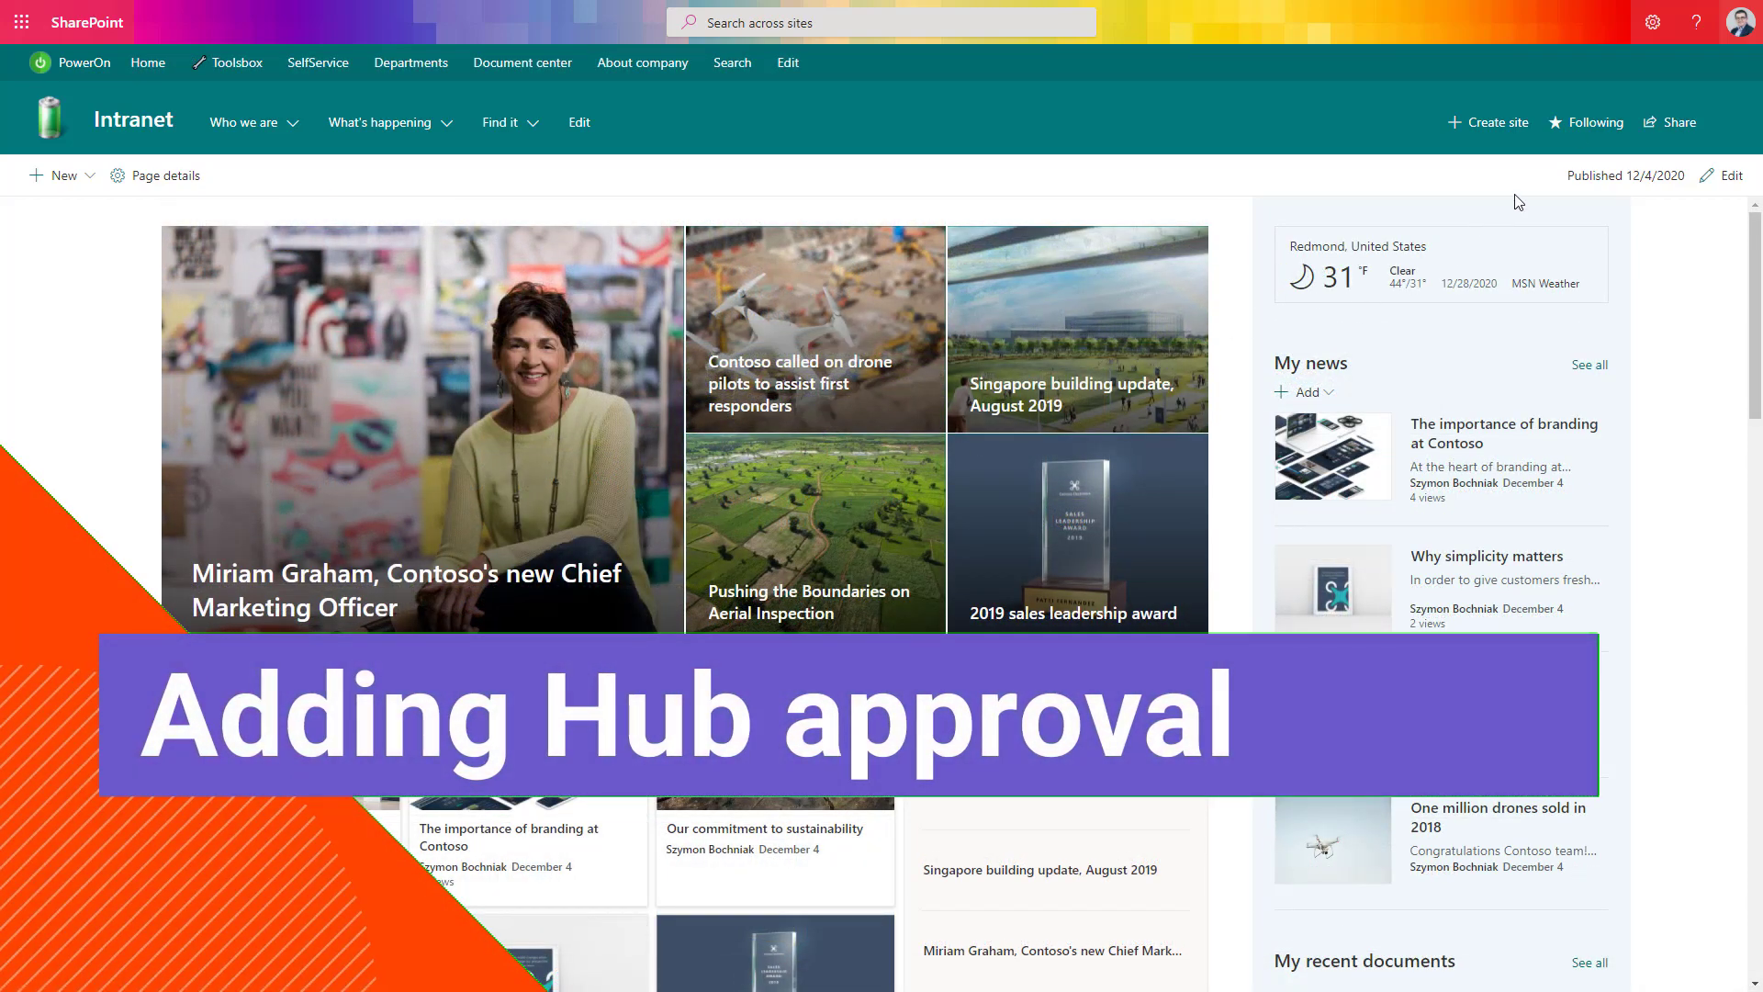
Step: Set 'Require approval for associated sites to join' to Required in PowerOn hub site settings
{"action": "left_click", "coordinate": [1652, 22]}
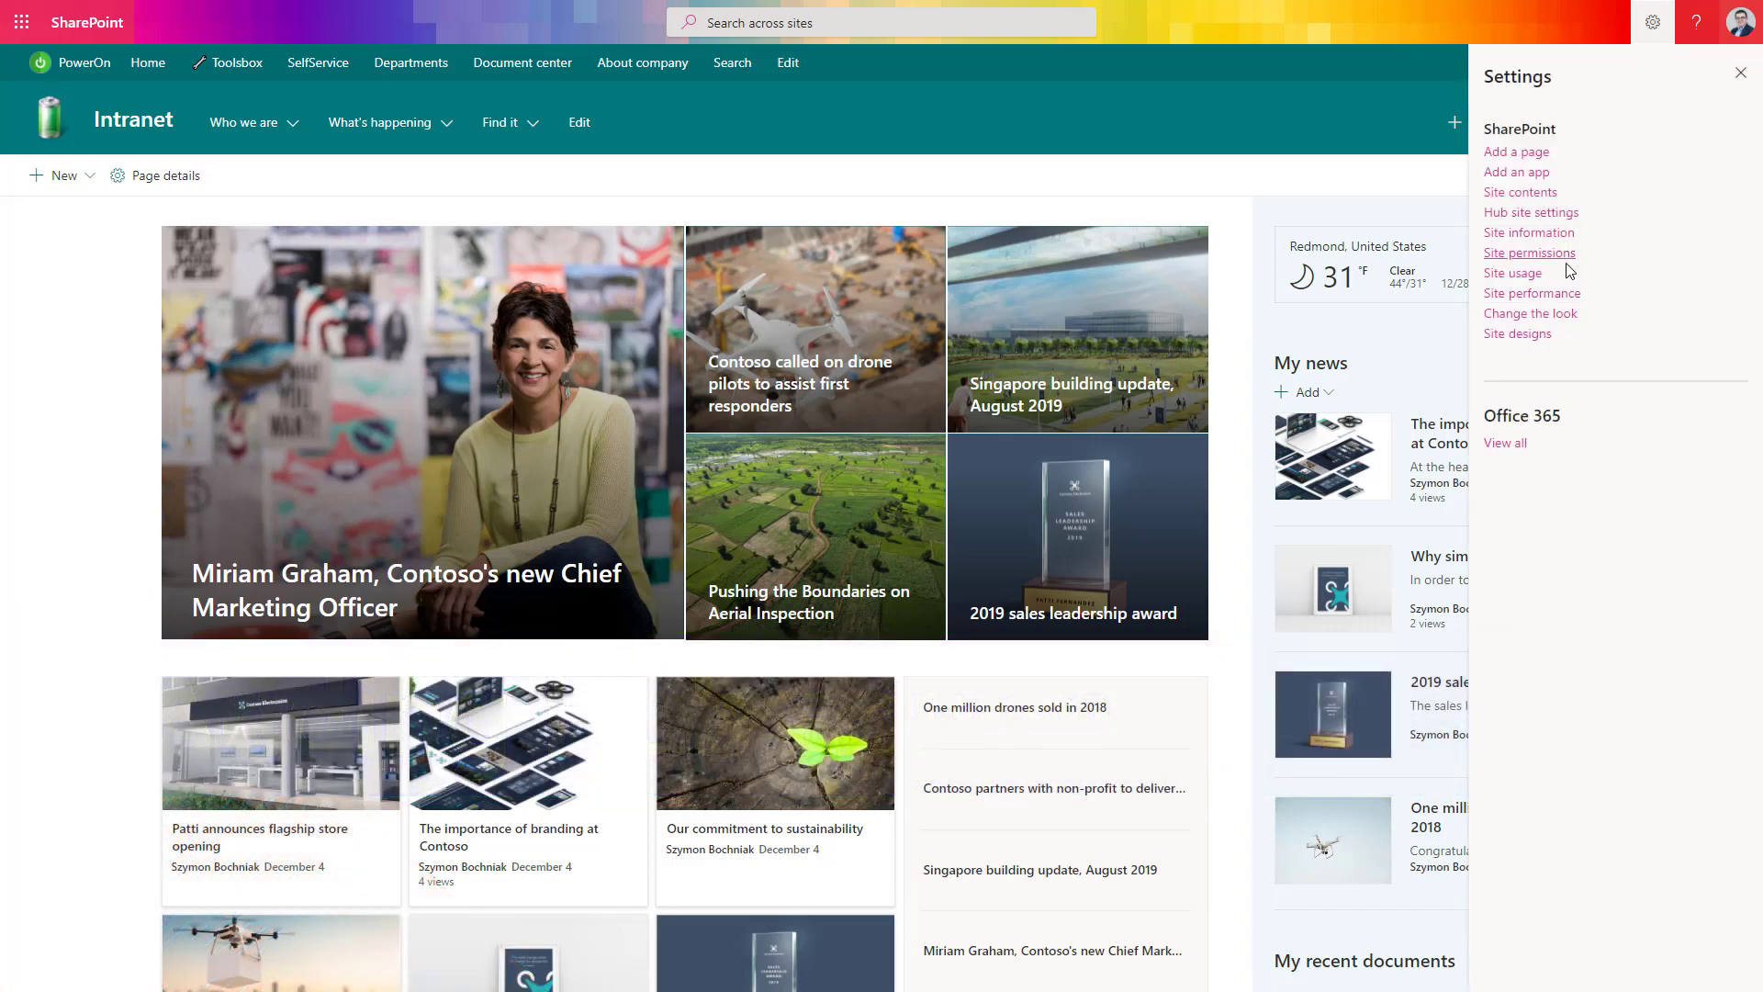
{"action": "left_click", "coordinate": [1558, 218]}
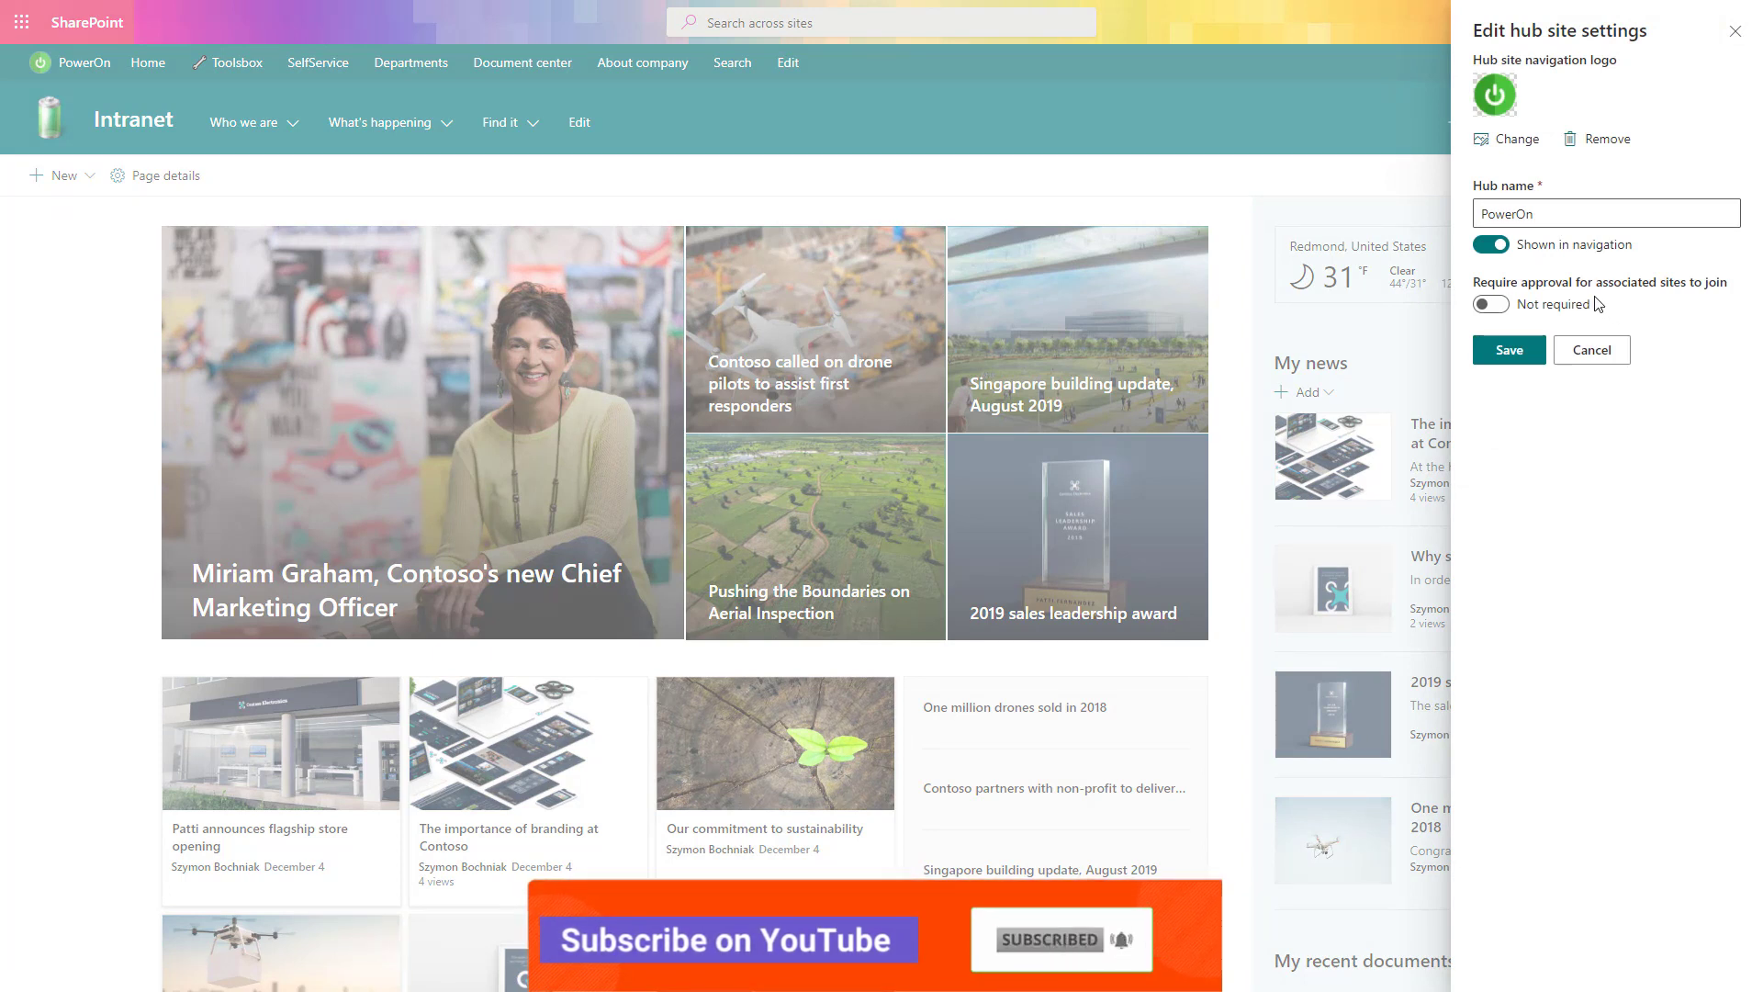
{"action": "left_click", "coordinate": [1491, 303]}
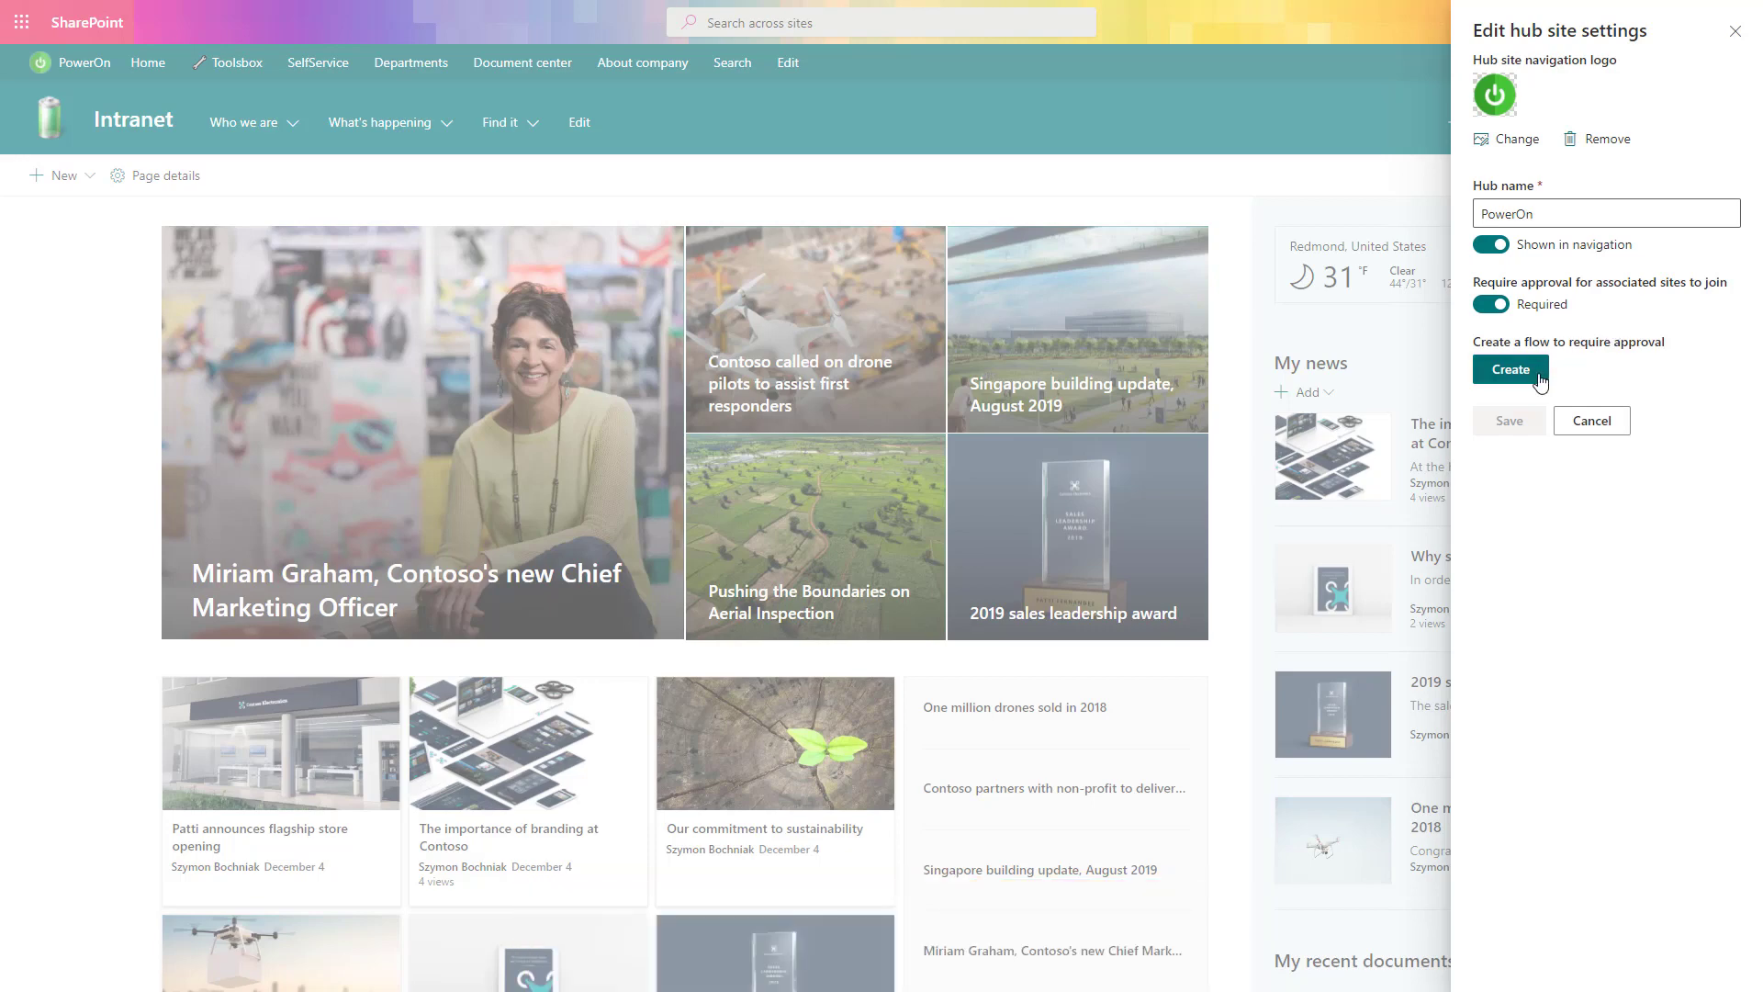
Step: Create the hub join approval flow with the suggested person as approver and finish
{"action": "left_click", "coordinate": [1512, 370]}
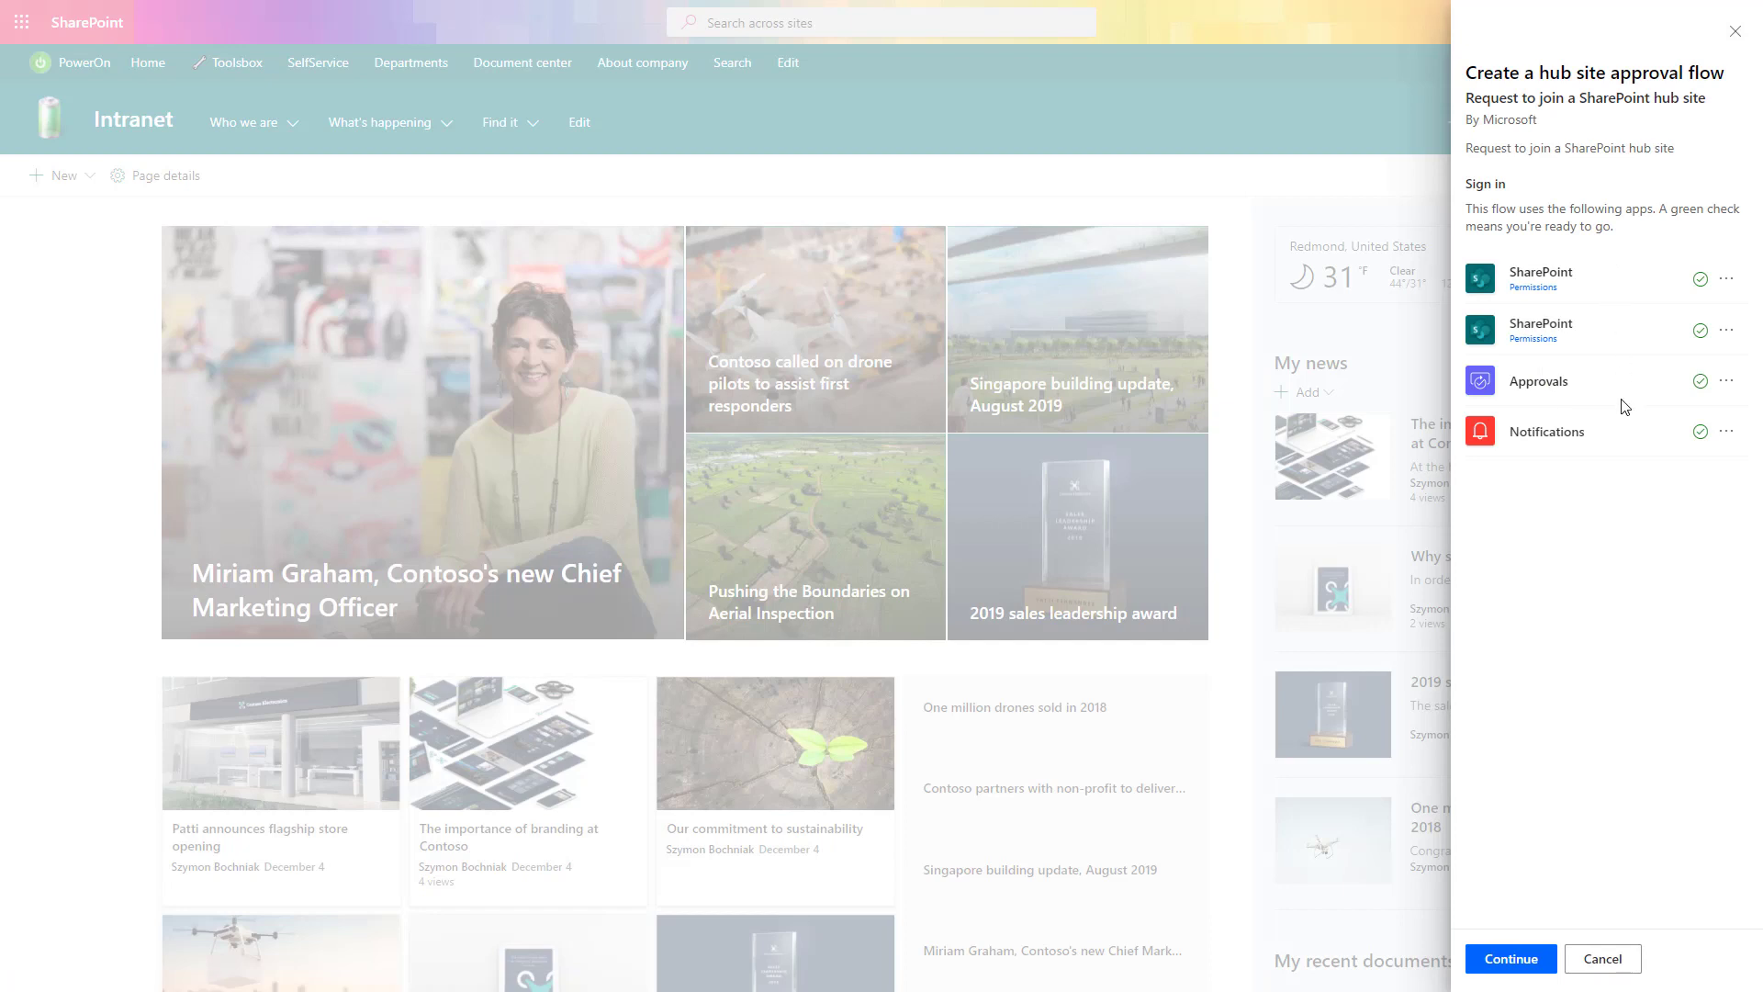
{"action": "left_click", "coordinate": [1512, 960]}
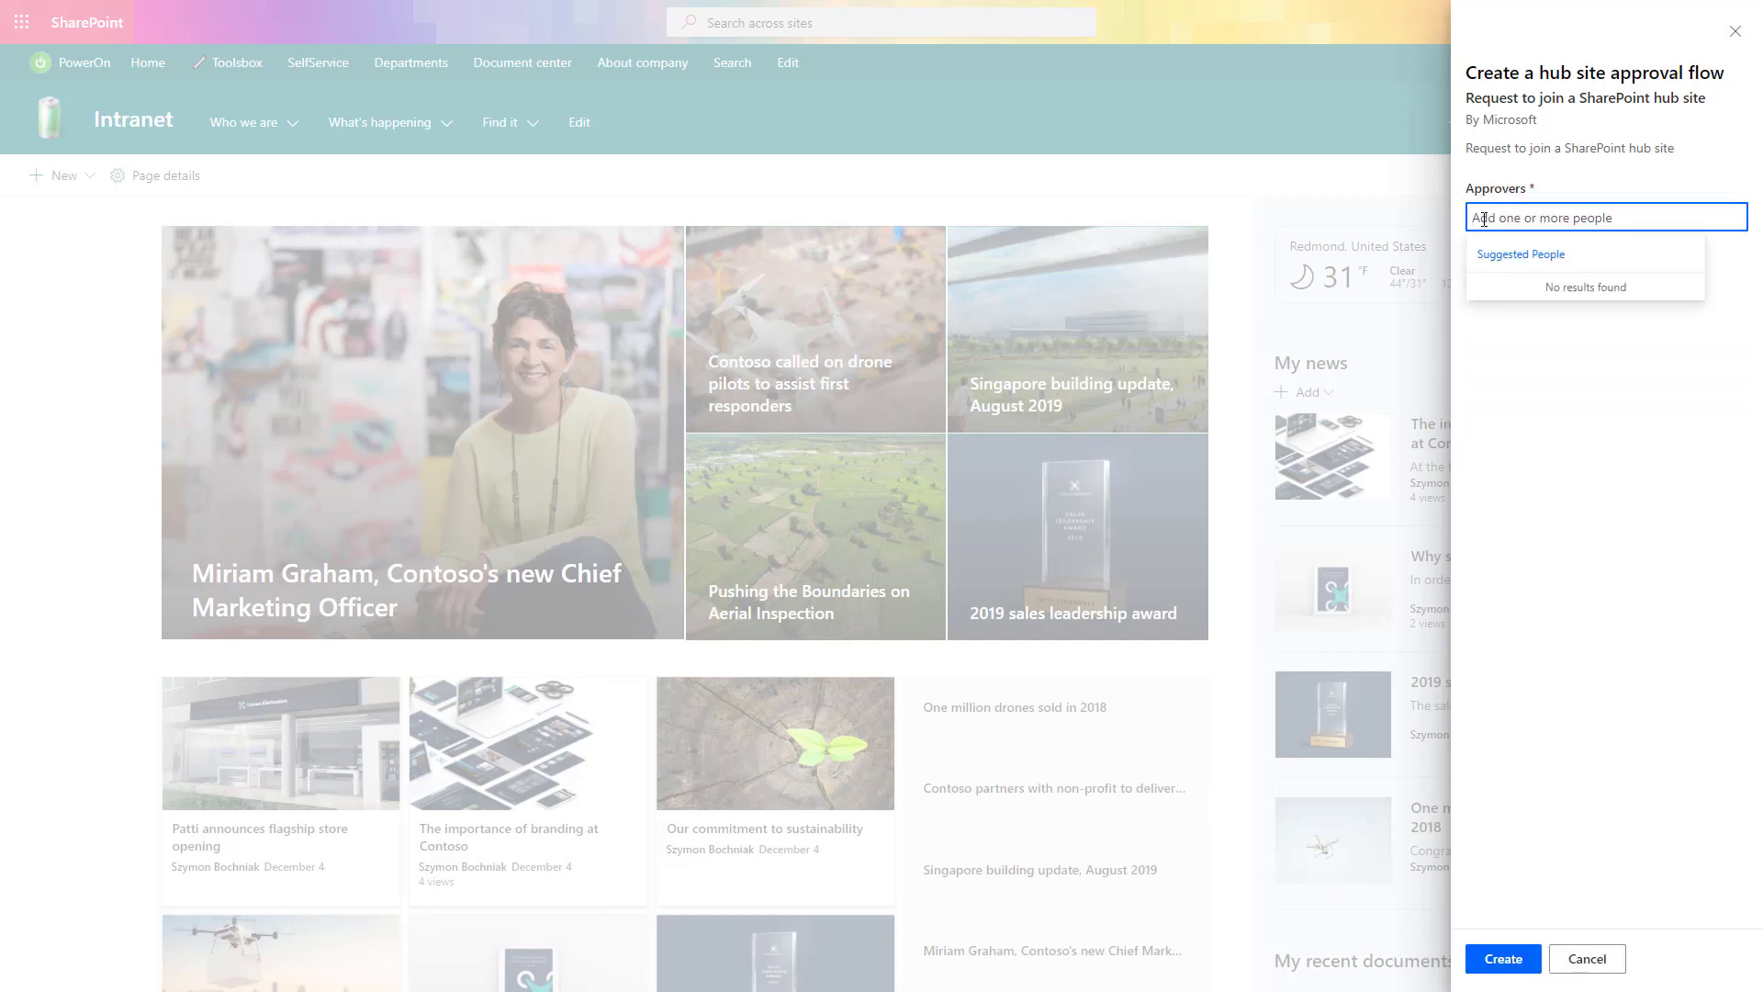
{"action": "type", "text": "szymon Bochniak"}
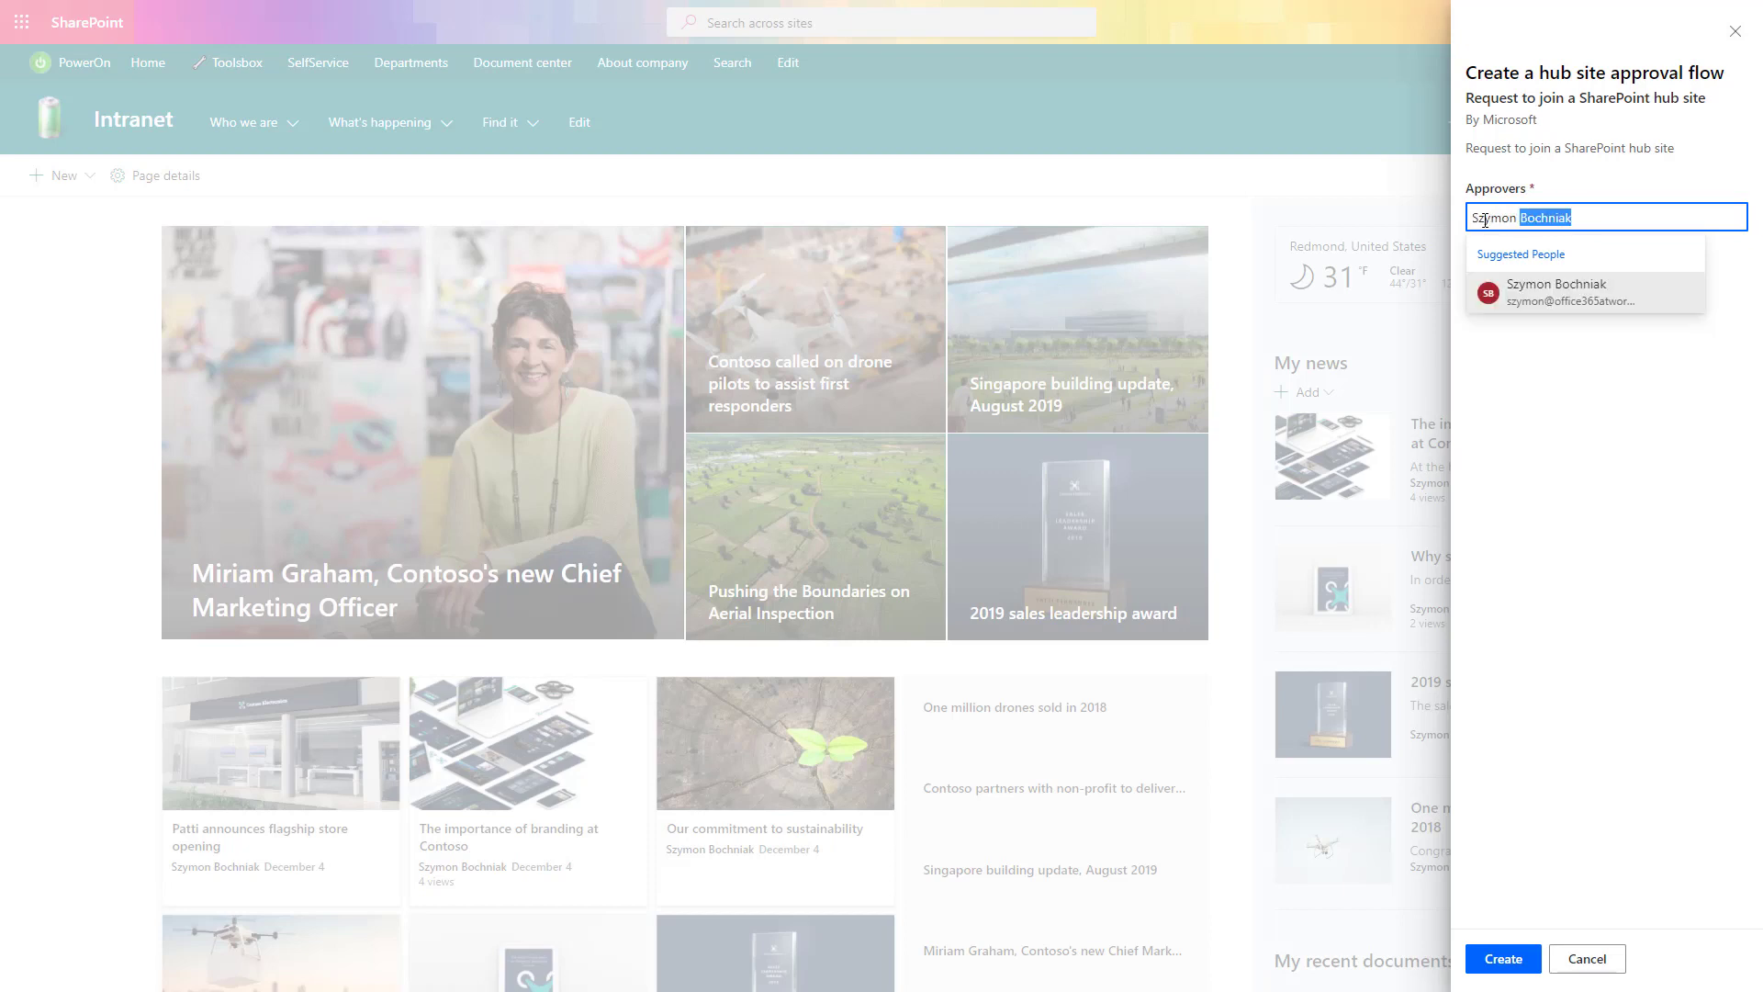
{"action": "key", "text": "Return"}
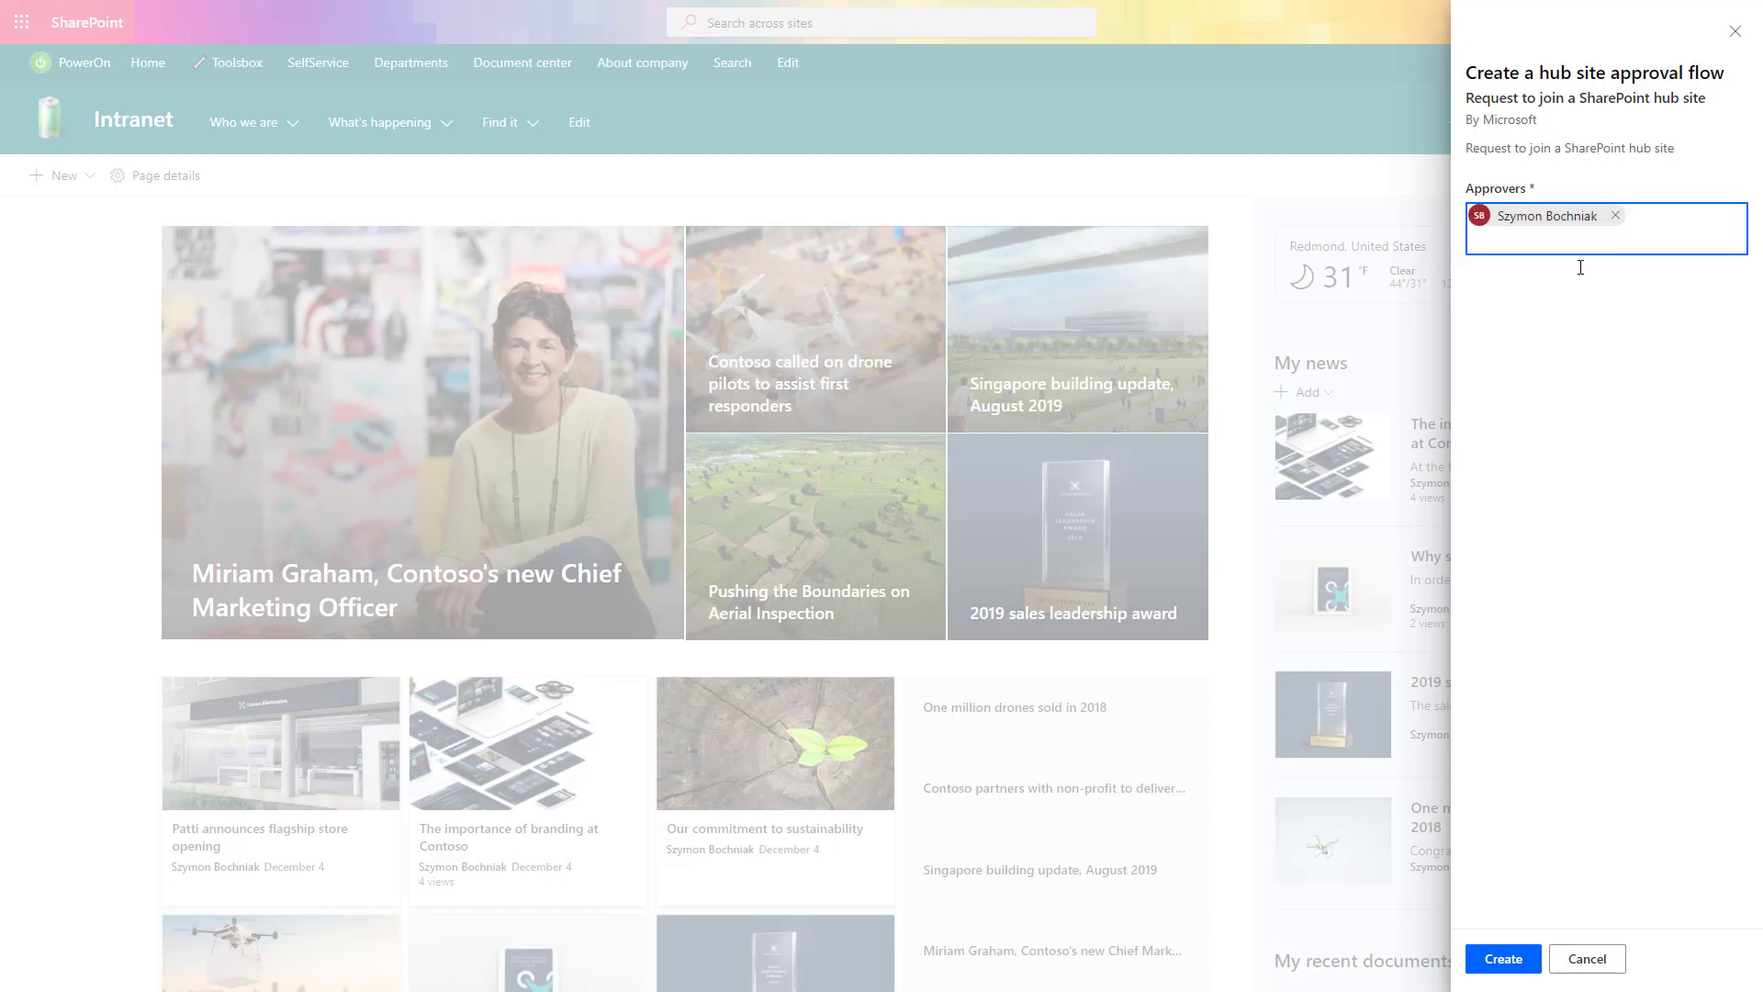
{"action": "left_click", "coordinate": [1514, 966]}
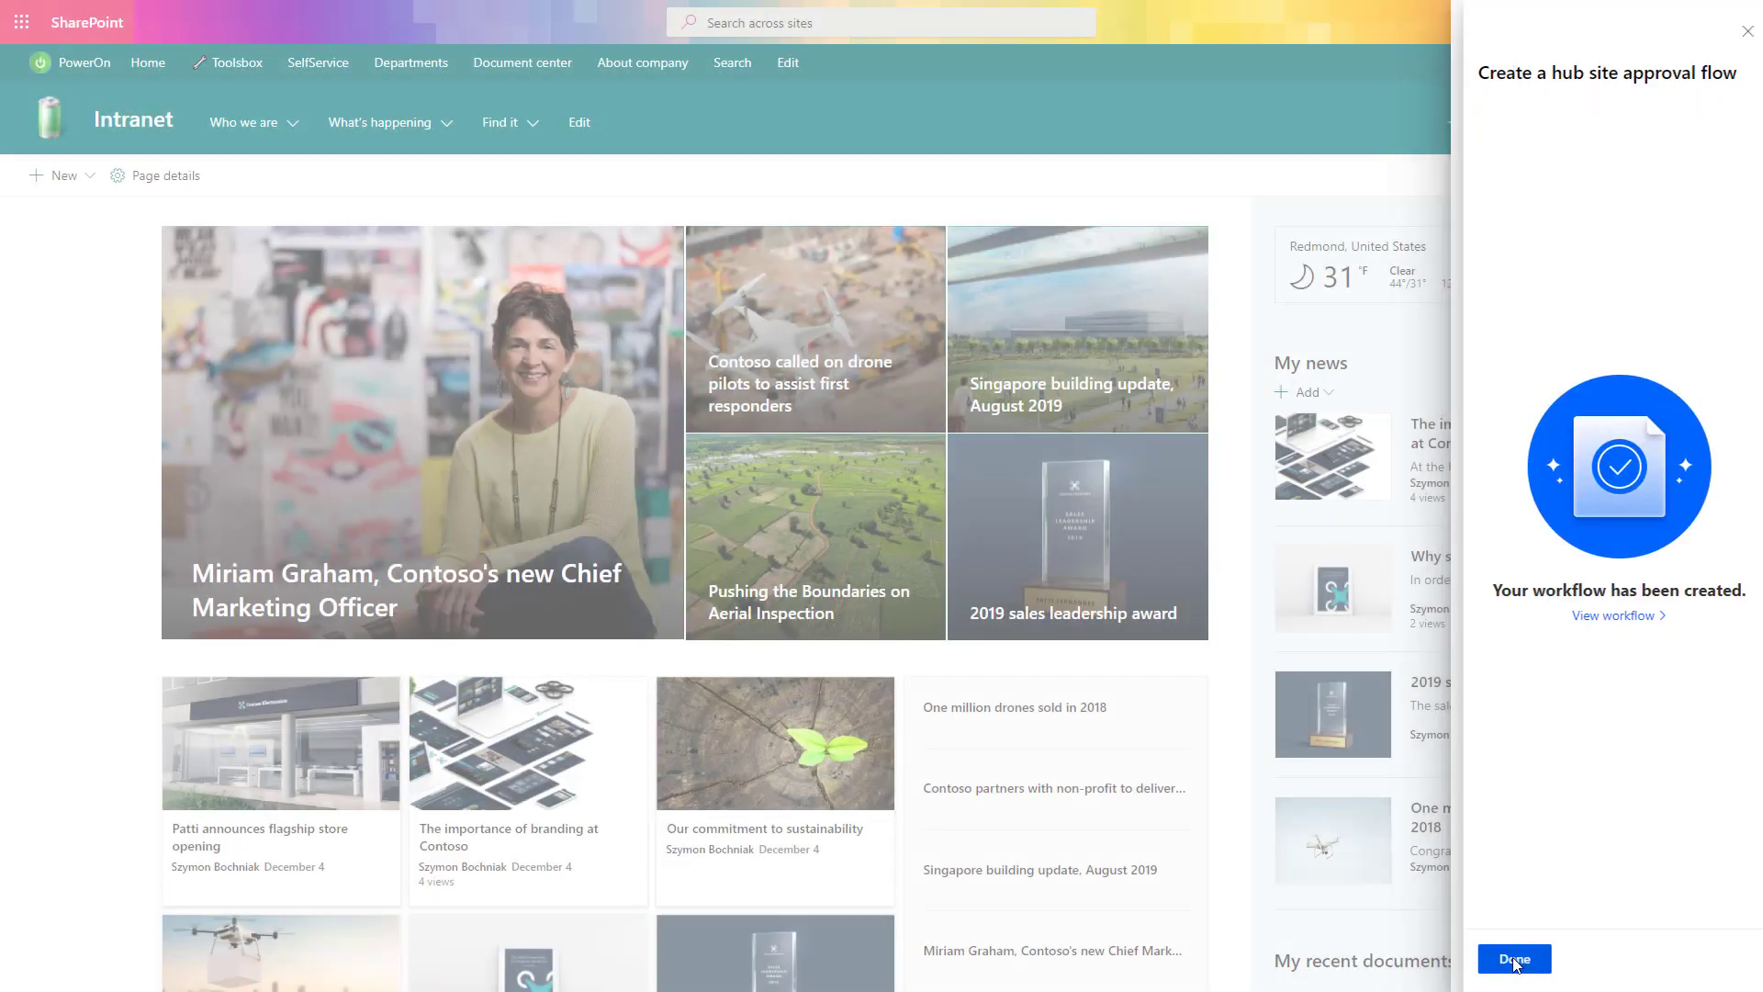
{"action": "left_click", "coordinate": [1515, 965]}
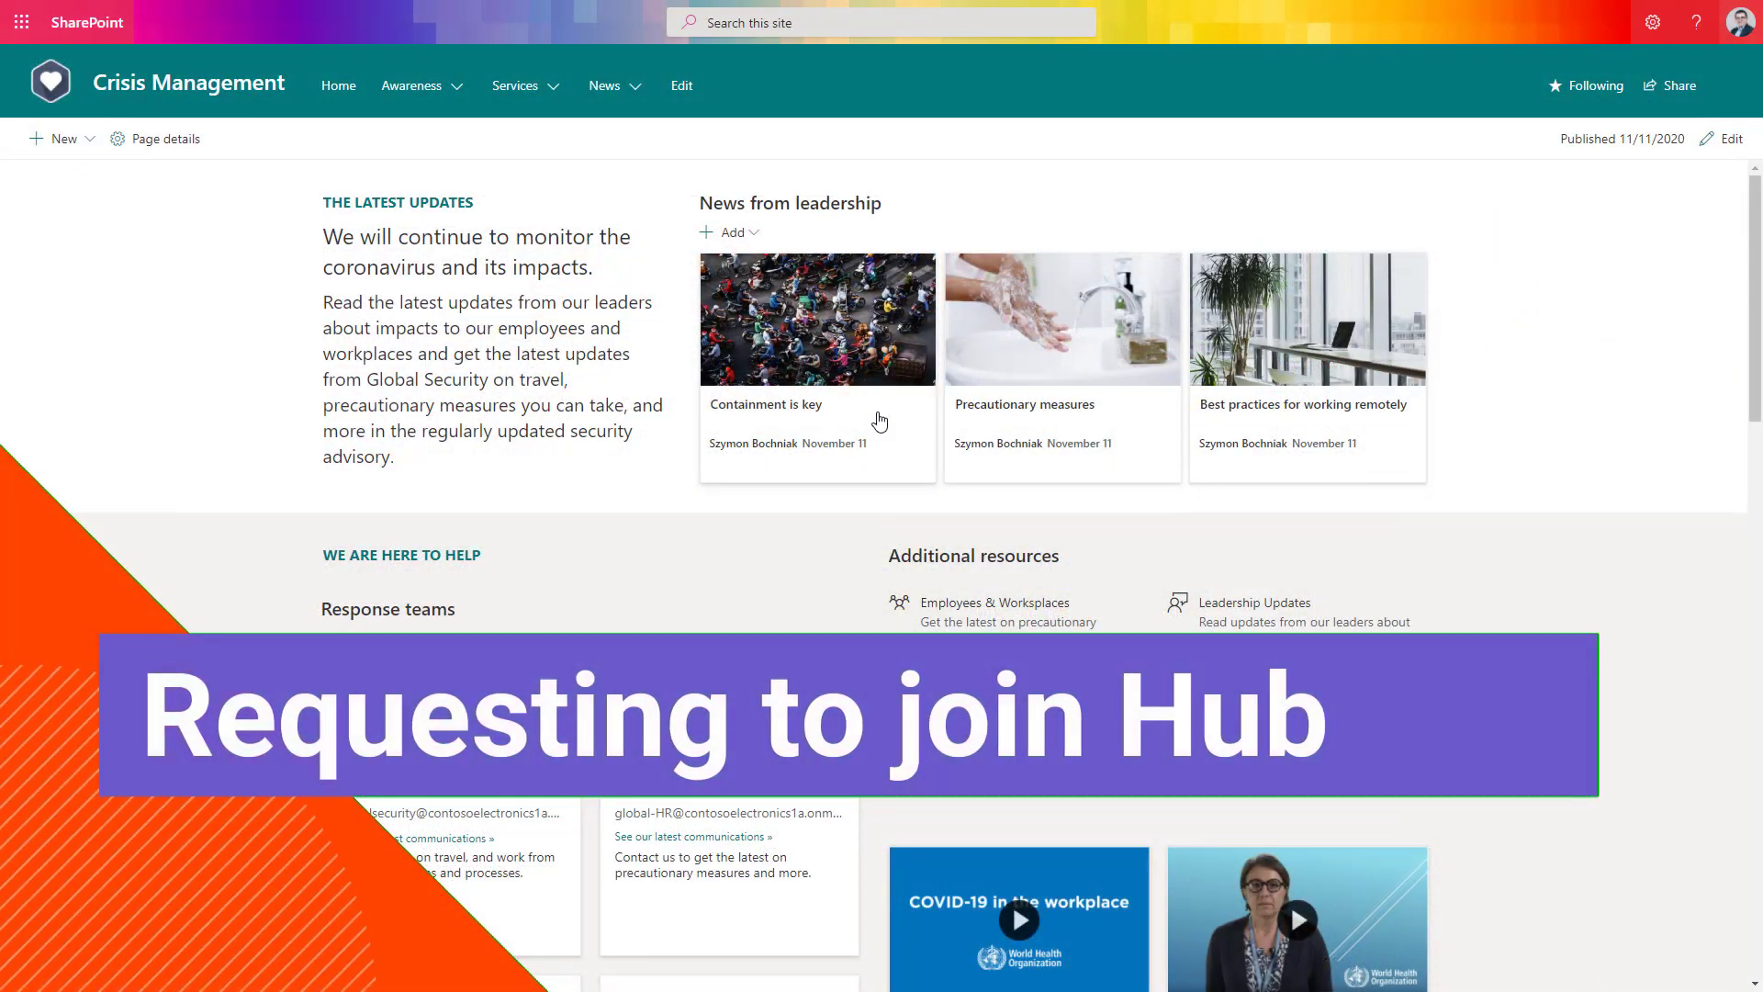
Step: Set Crisis Management's hub site association to PowerOn in Site information and save
{"action": "left_click", "coordinate": [1651, 23]}
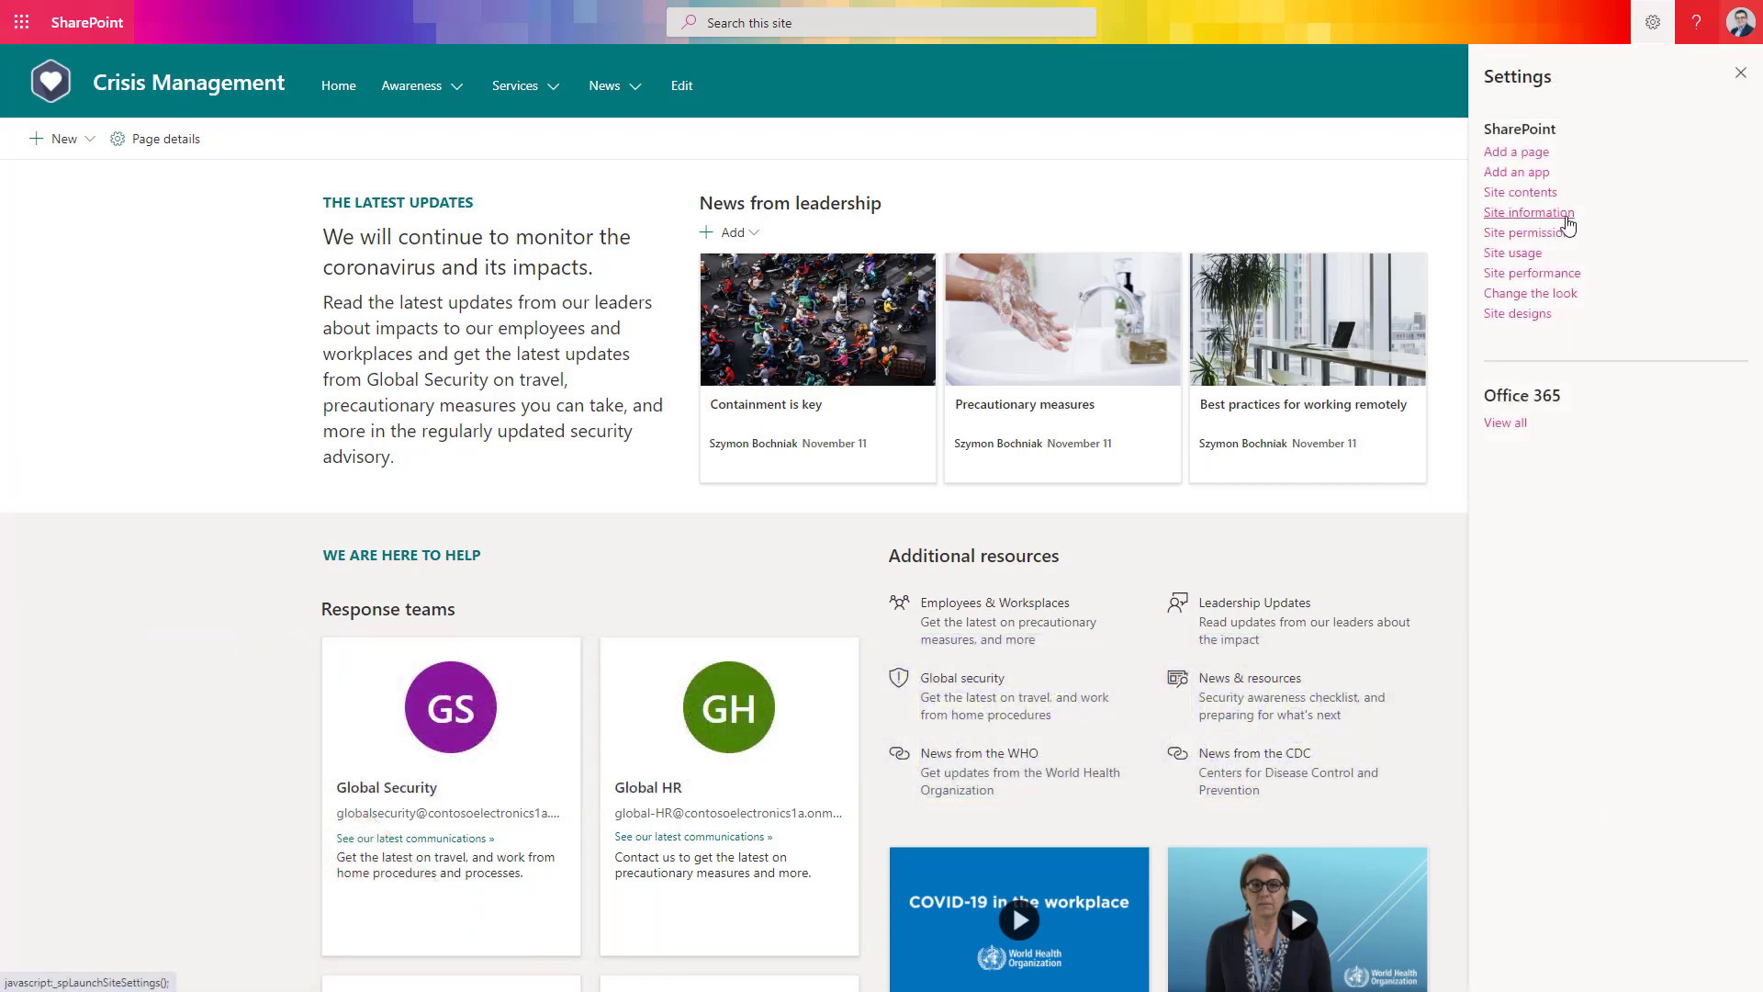
{"action": "left_click", "coordinate": [1568, 215]}
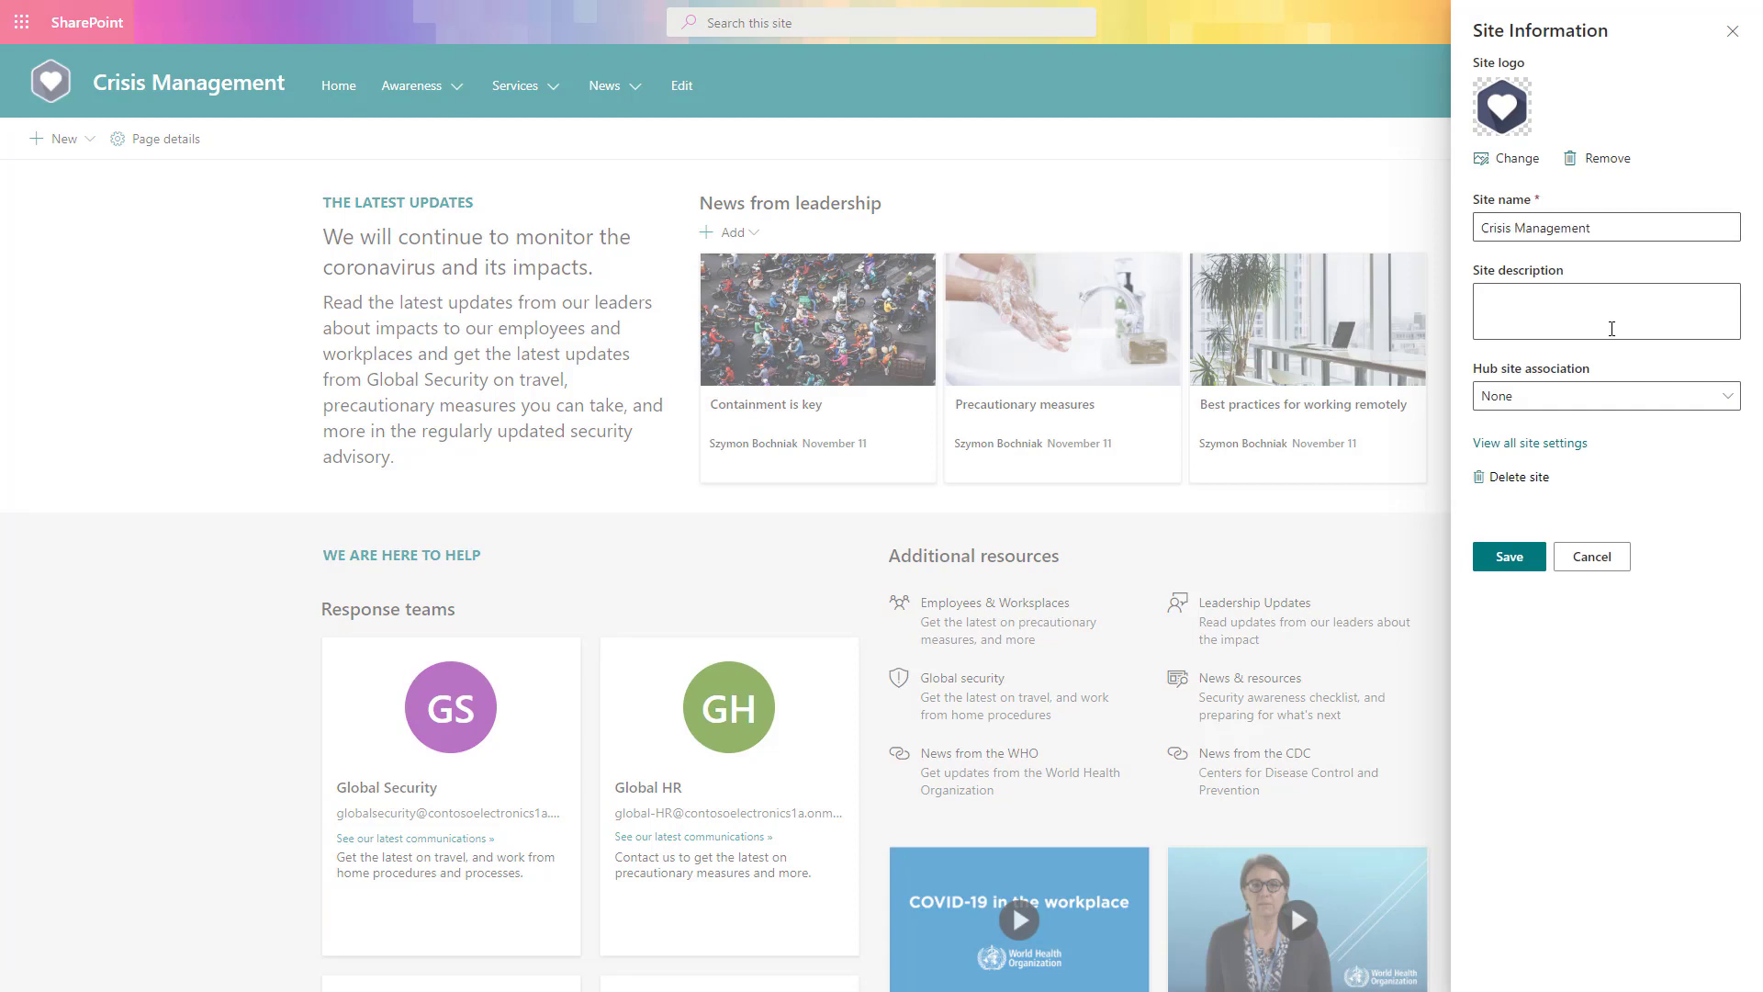
{"action": "left_click", "coordinate": [1633, 396]}
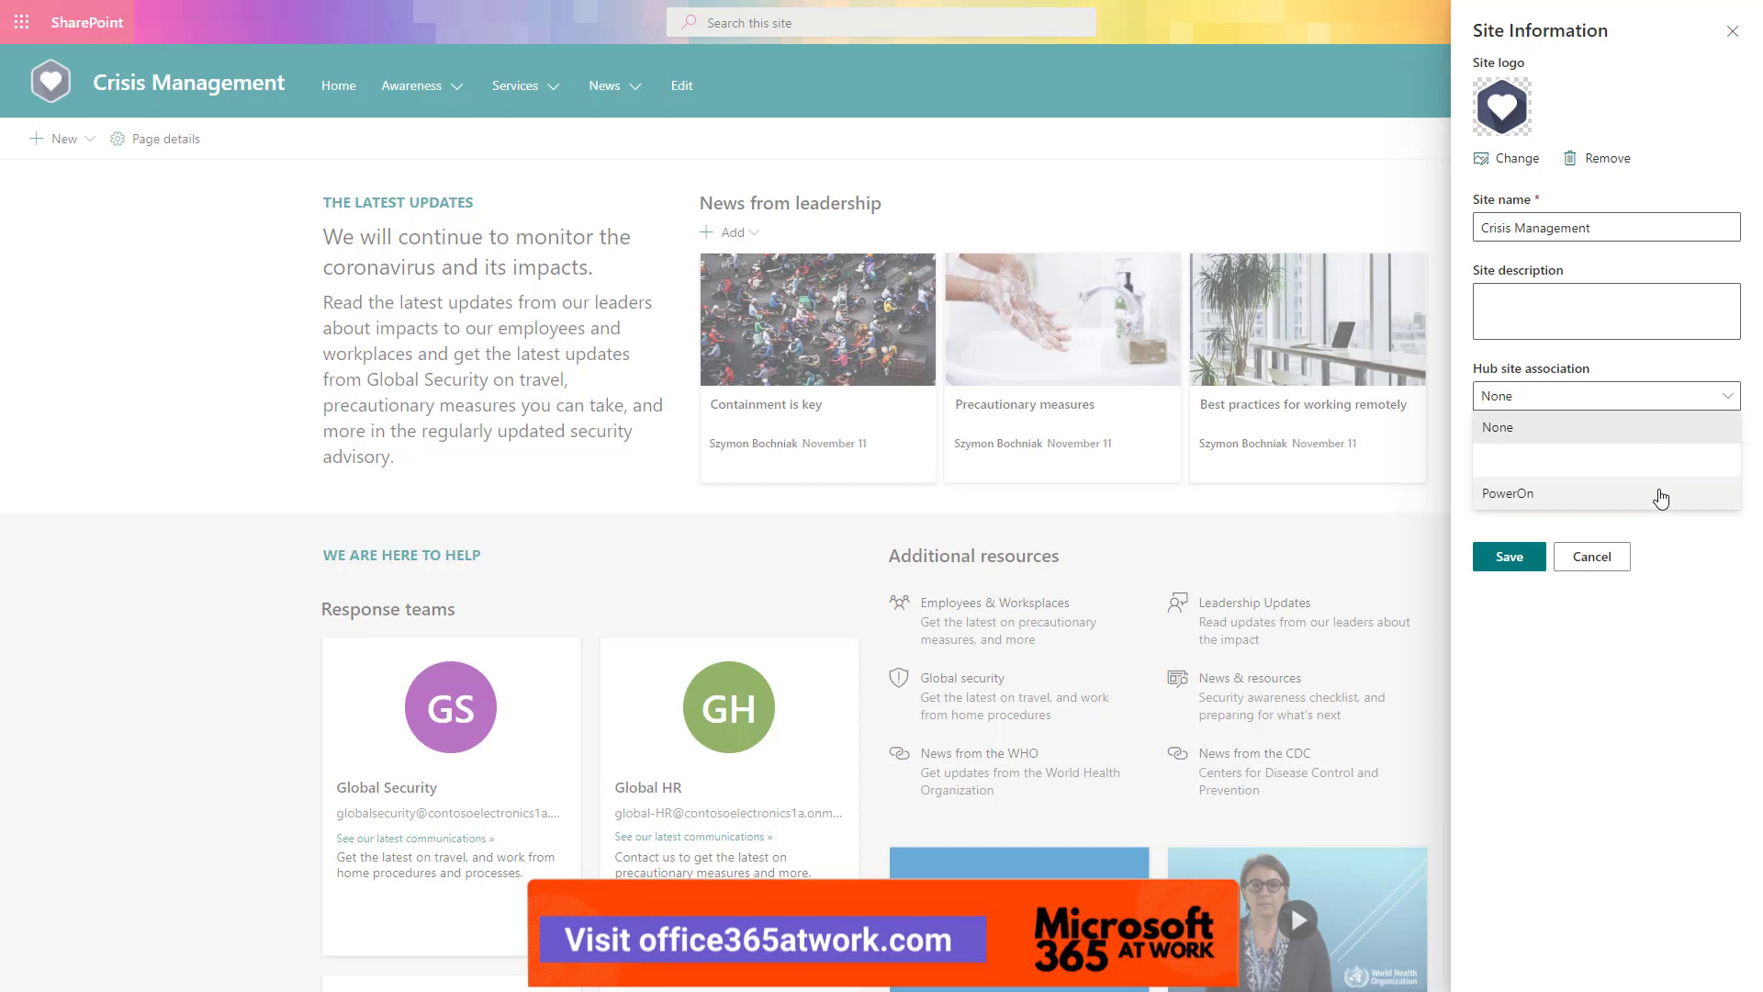
{"action": "left_click", "coordinate": [1661, 497]}
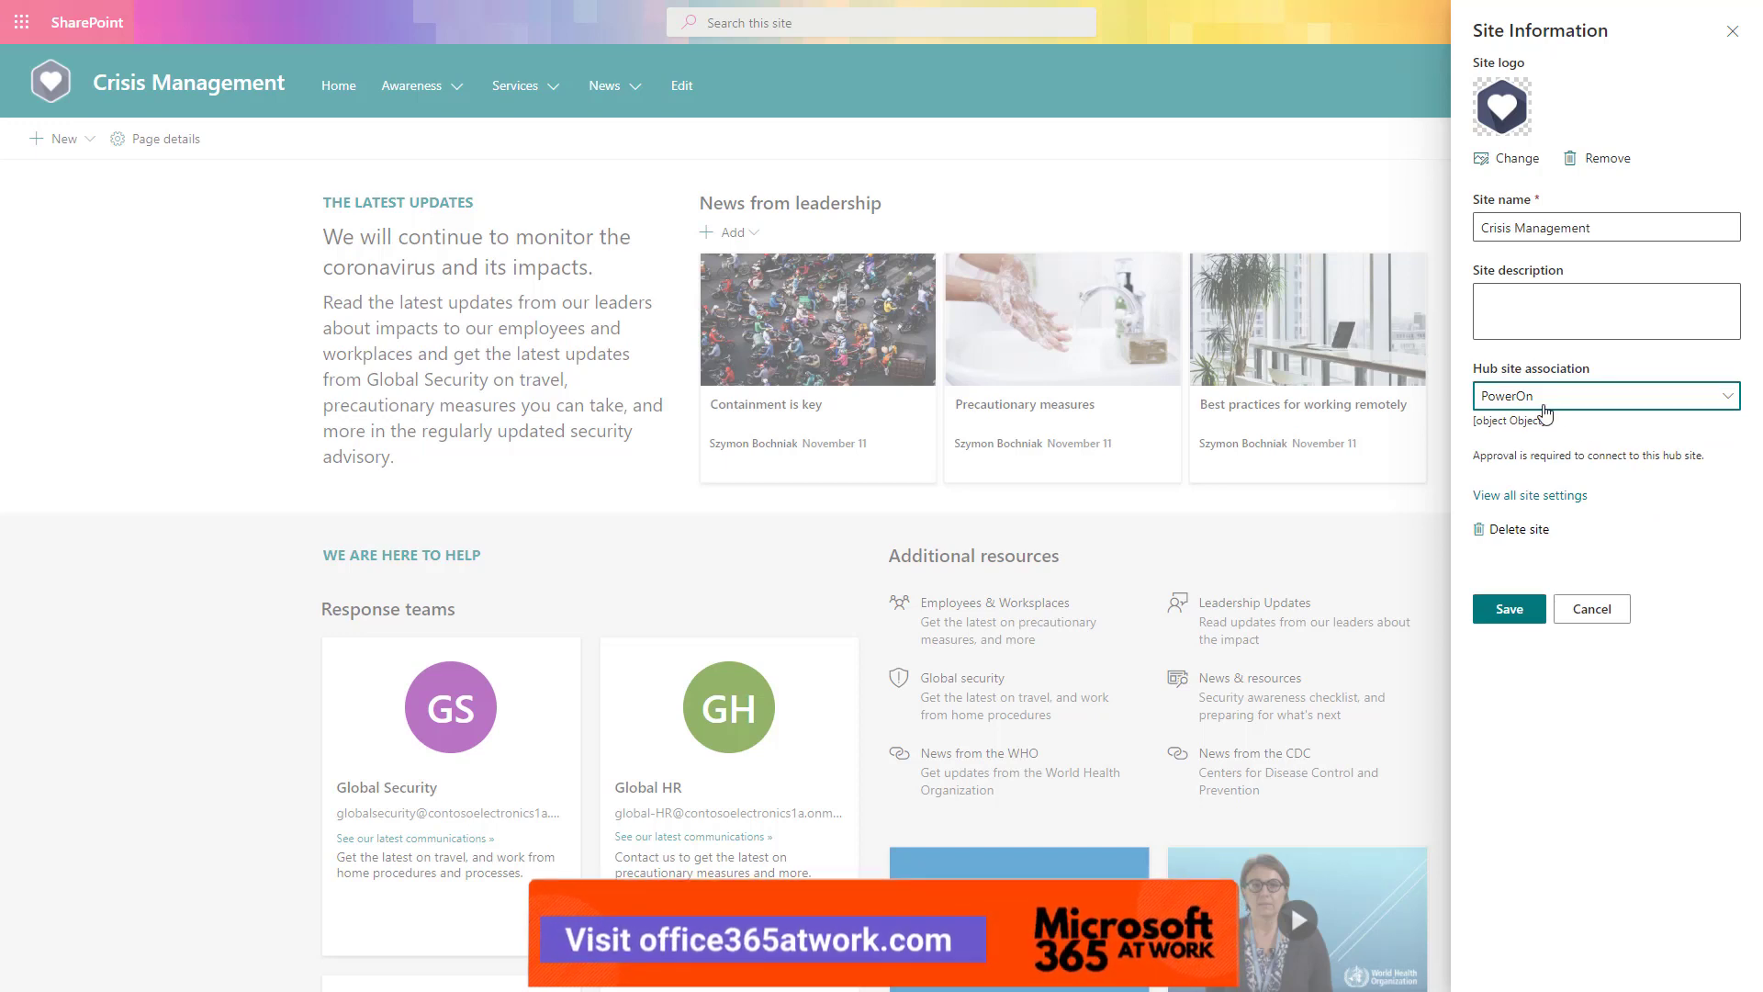
{"action": "left_click", "coordinate": [1510, 609]}
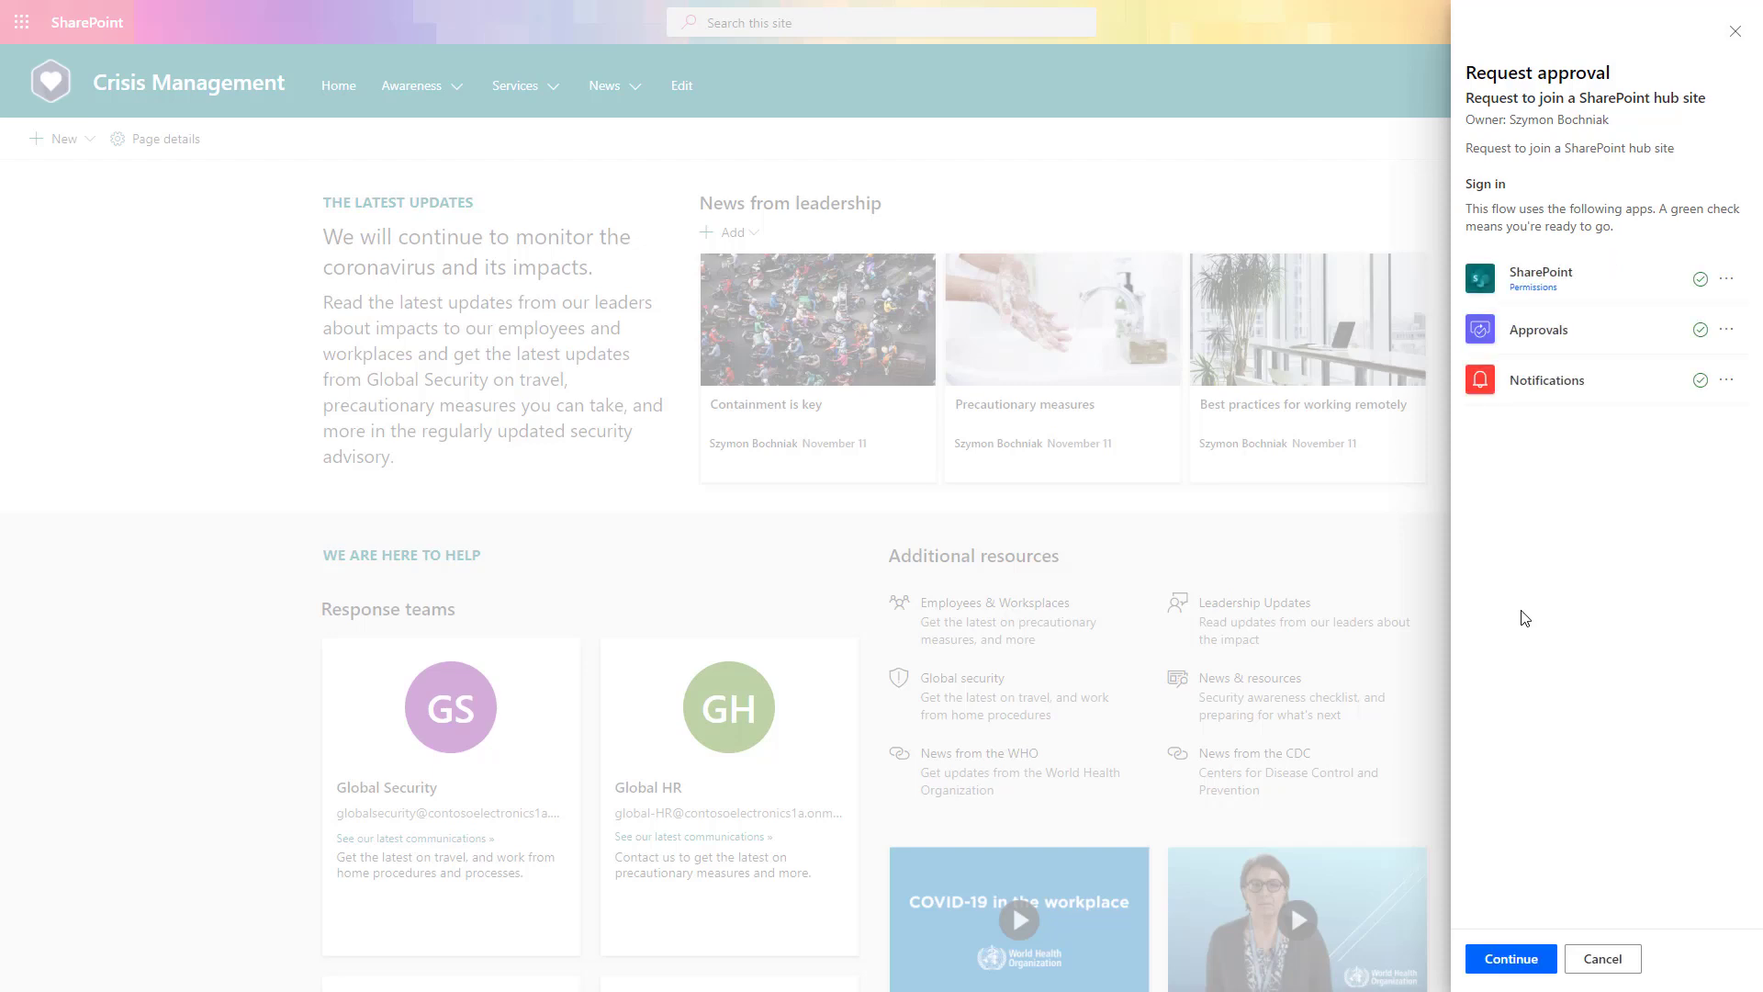
Step: Continue to the request message in the Request approval panel
{"action": "left_click", "coordinate": [1533, 957]}
{"action": "type", "text": "Accept"}
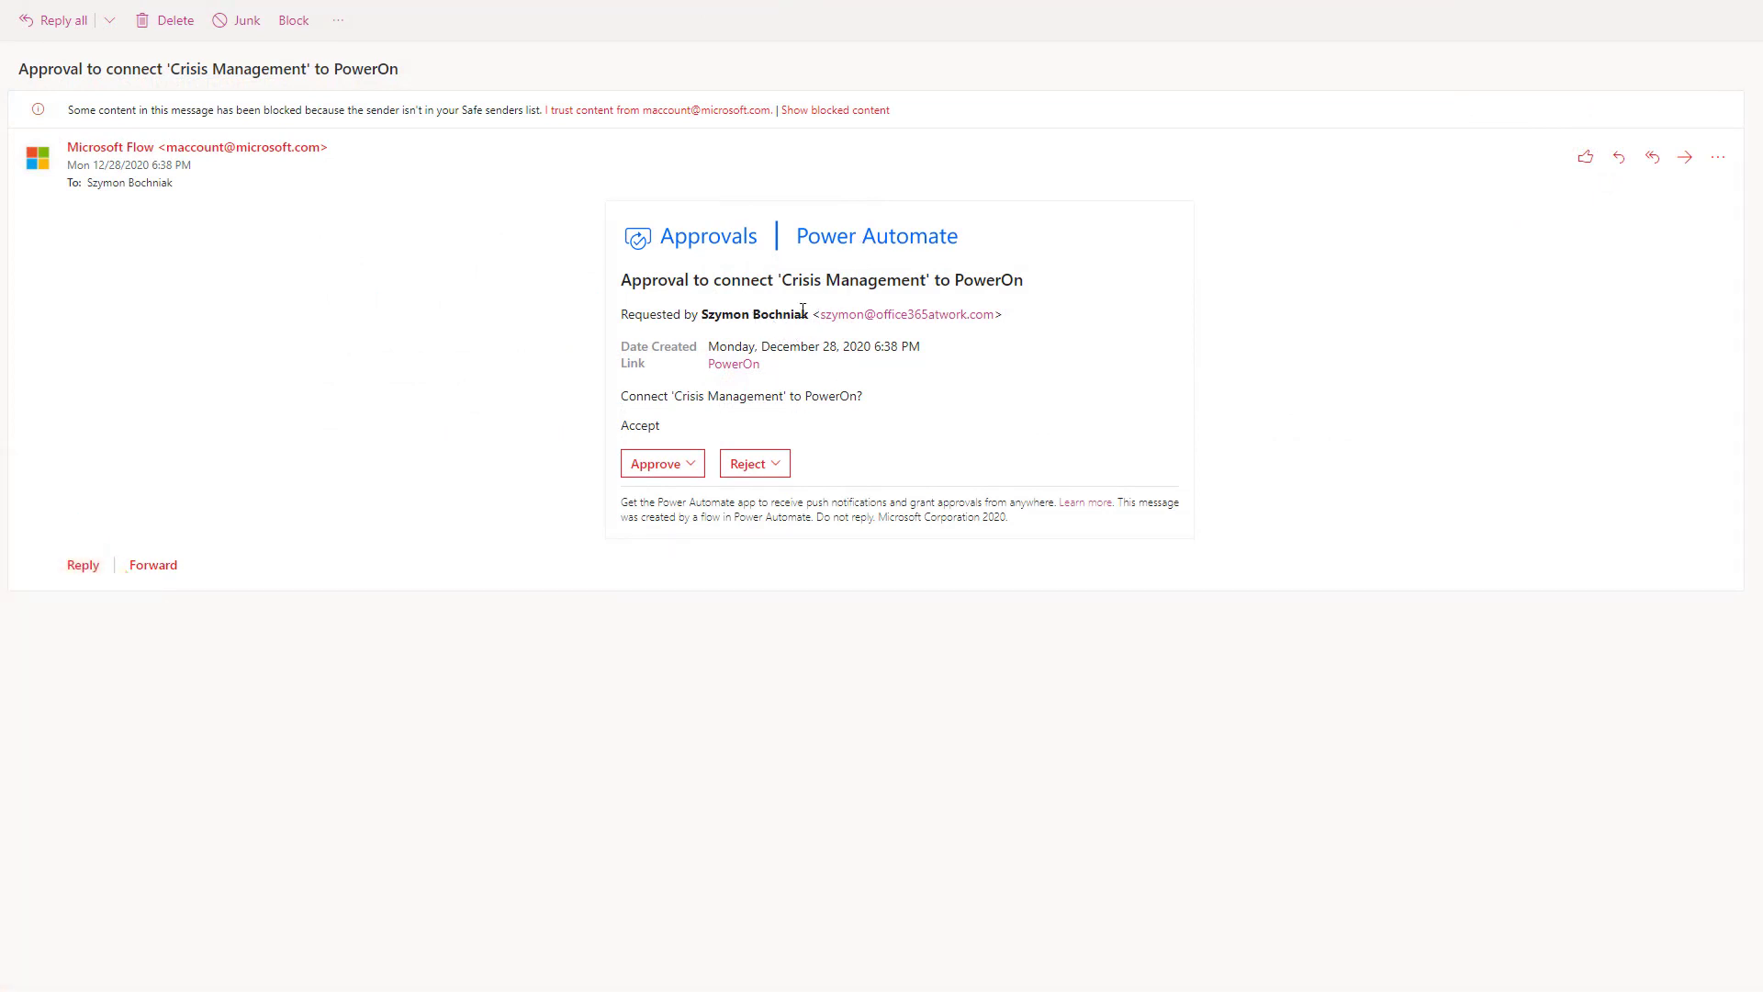
Step: Approve the request to connect Crisis Management to PowerOn from the approval email
{"action": "left_click", "coordinate": [658, 463]}
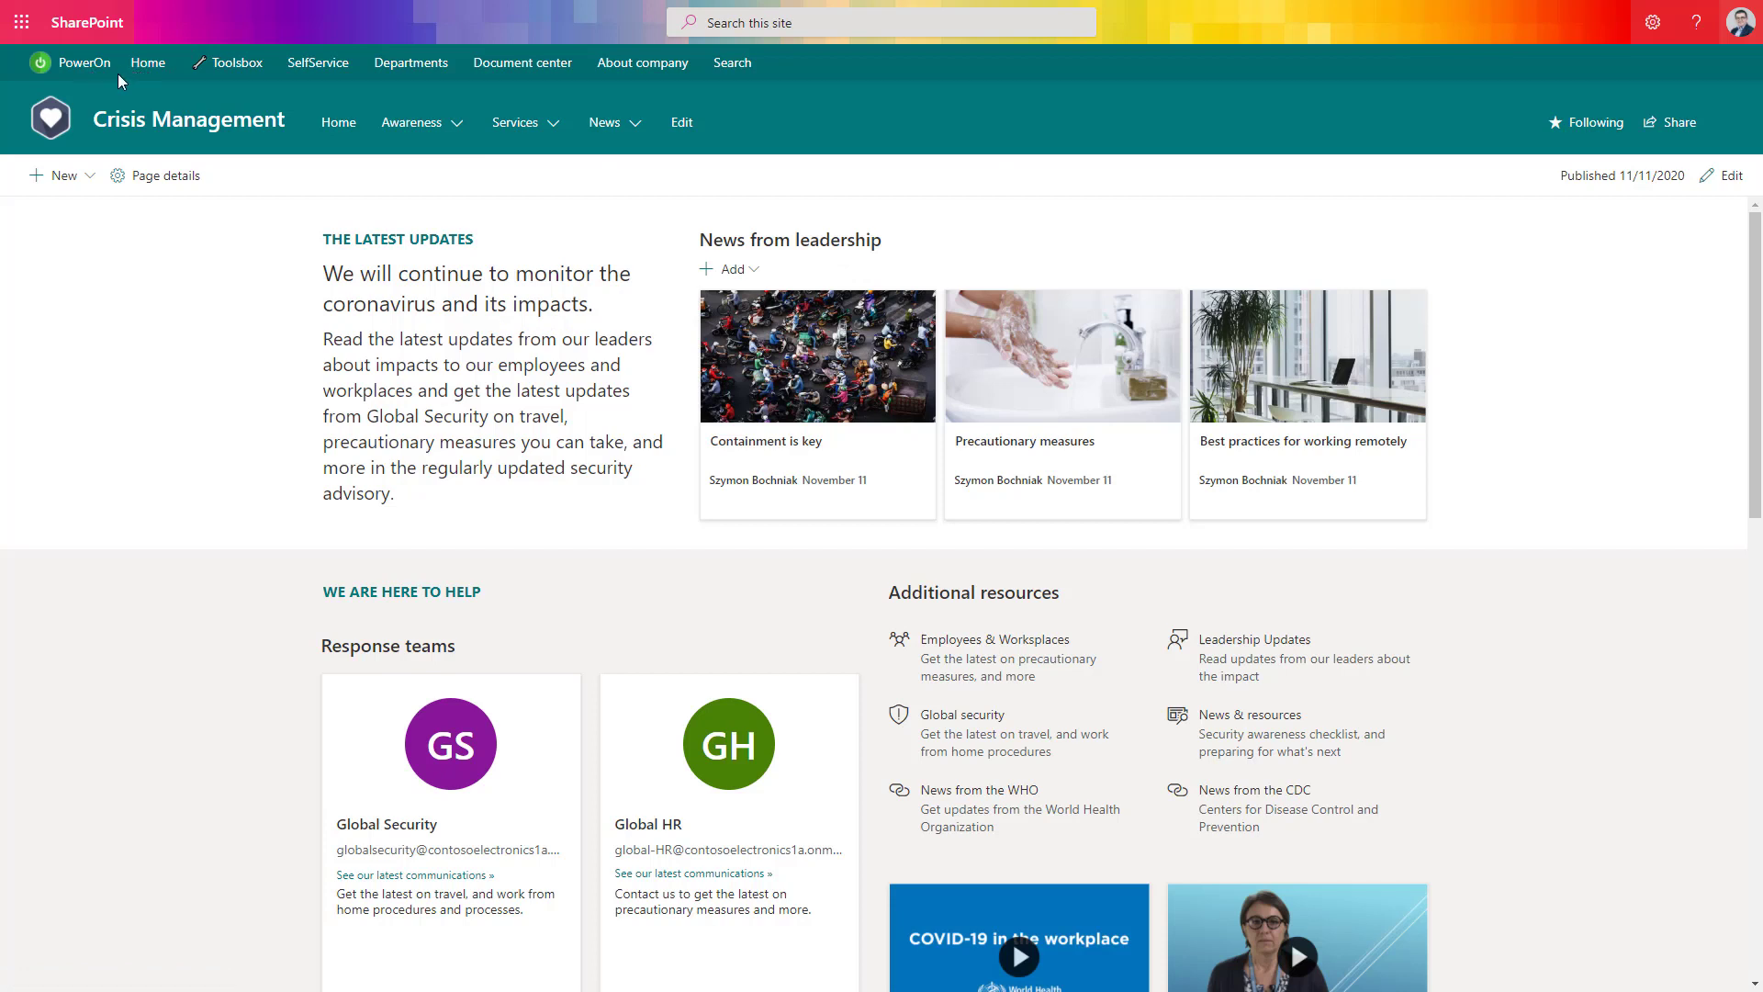
Step: Open the 'Request to join a SharePoint hub site' flow details from hub site settings
{"action": "left_click", "coordinate": [1652, 22]}
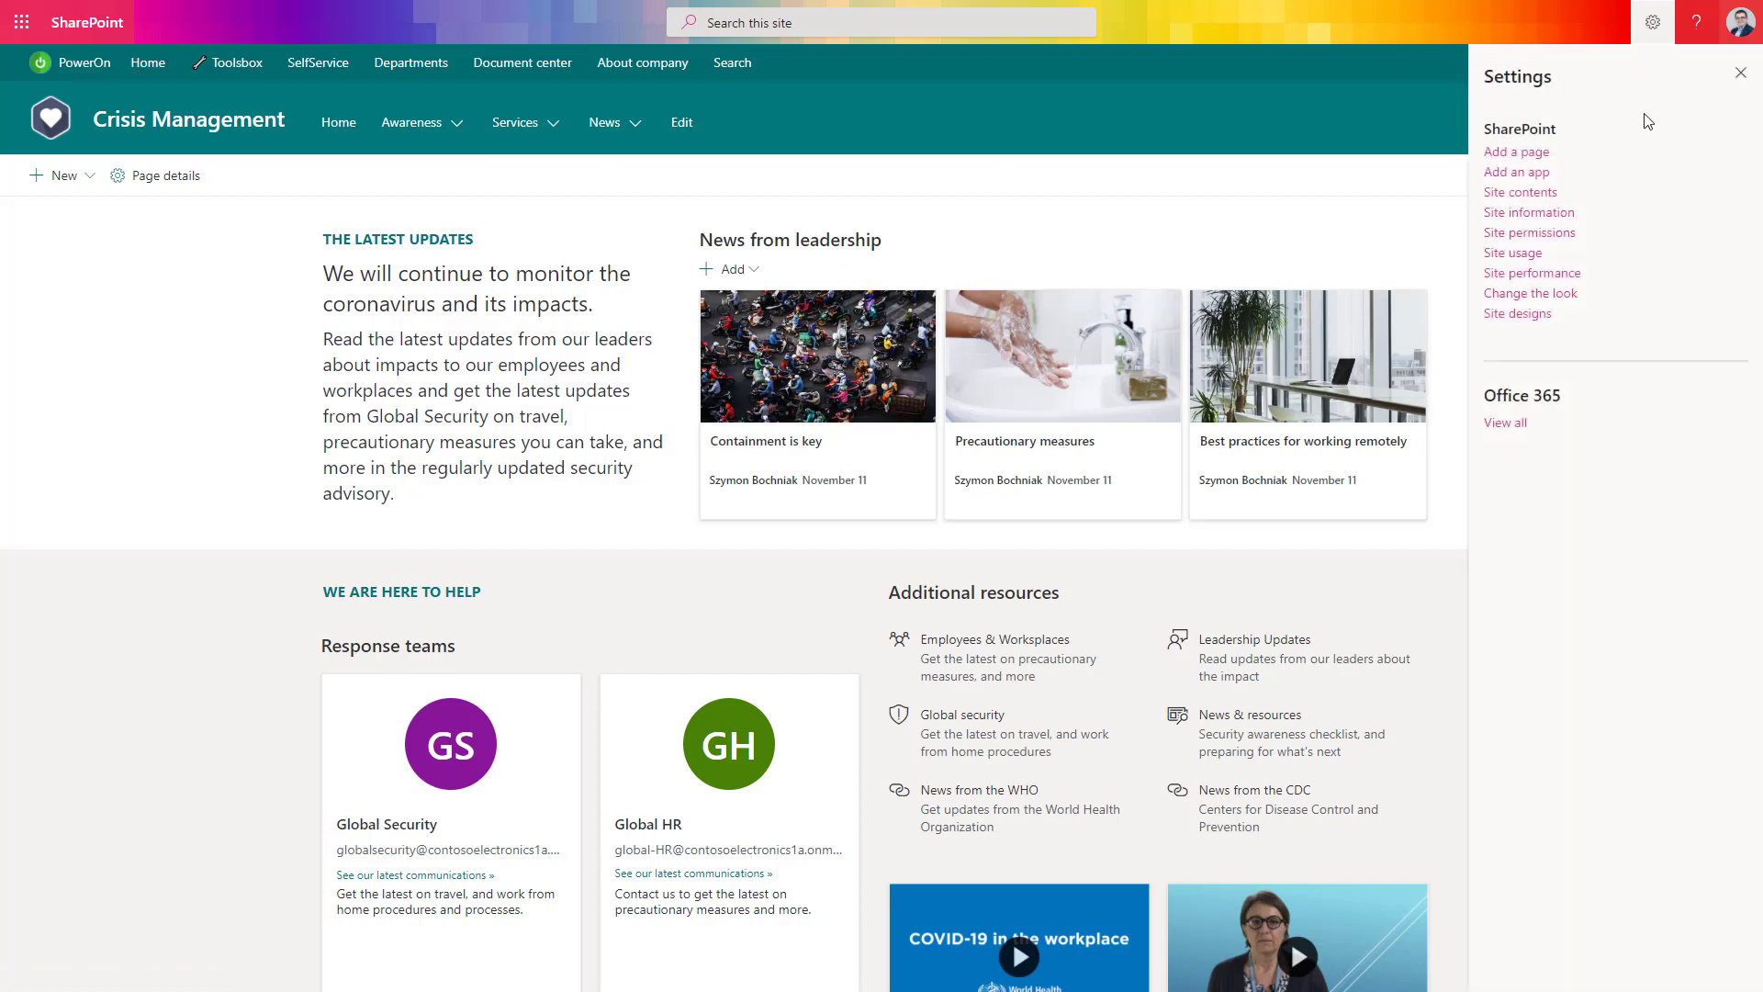
{"action": "left_click", "coordinate": [1557, 213]}
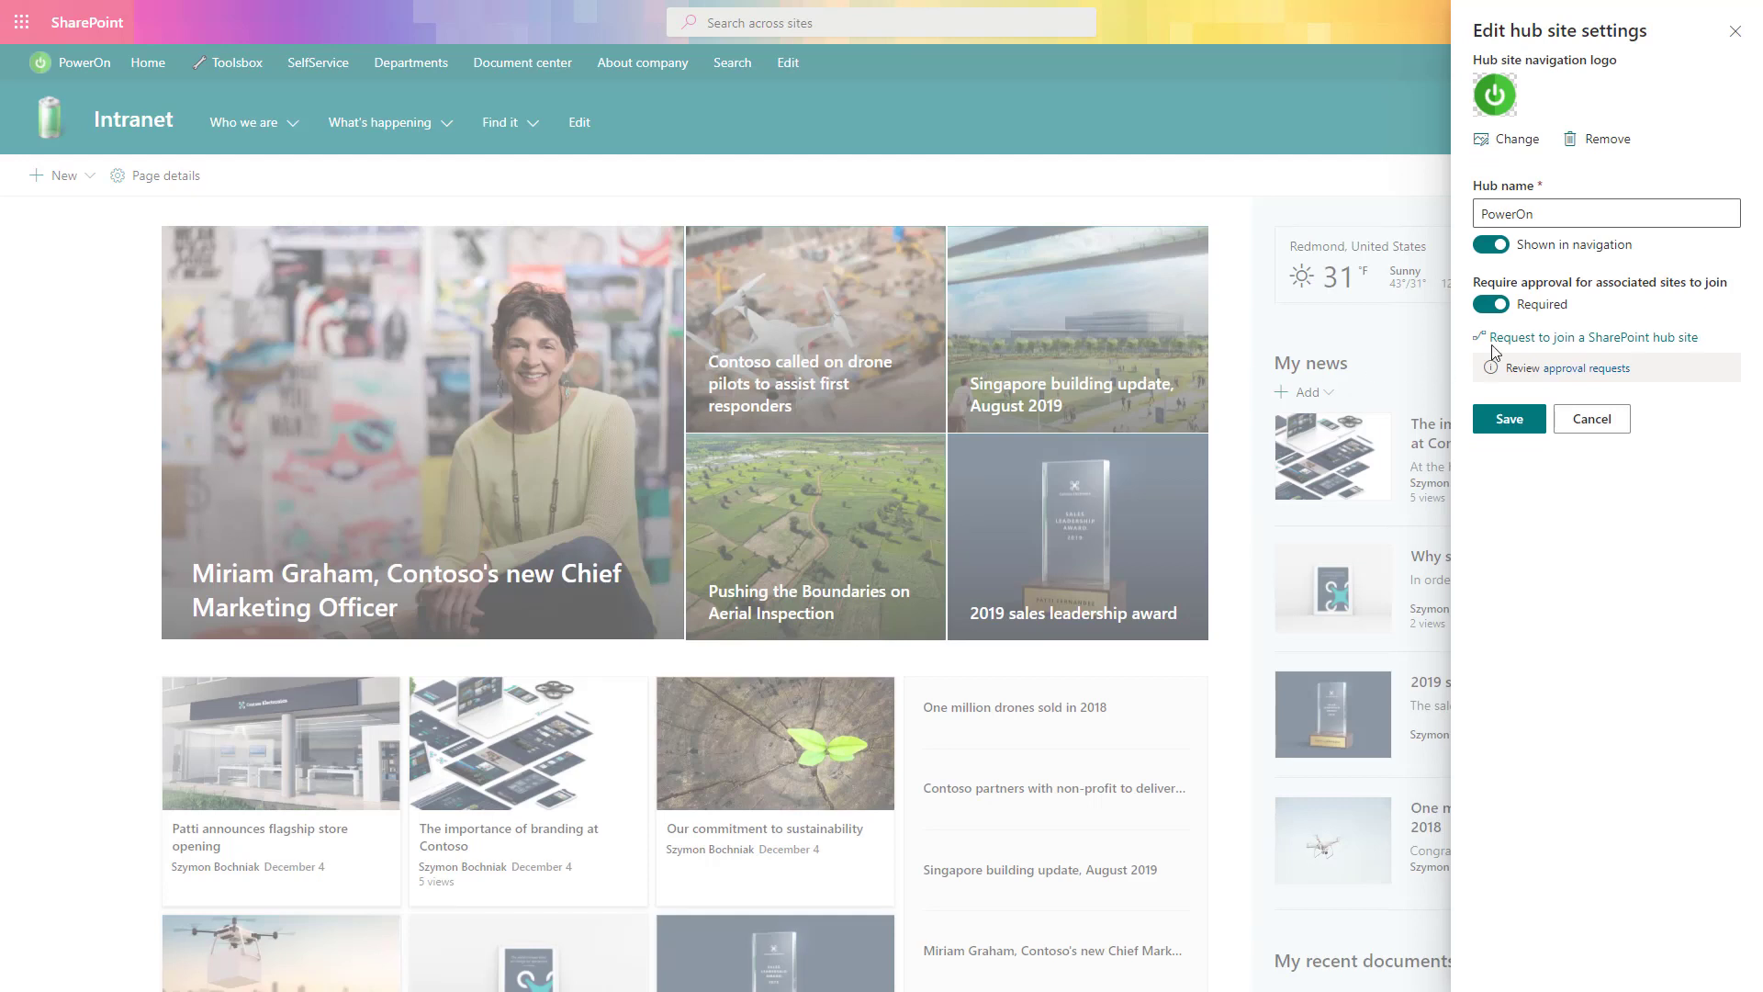
{"action": "left_click", "coordinate": [1512, 340]}
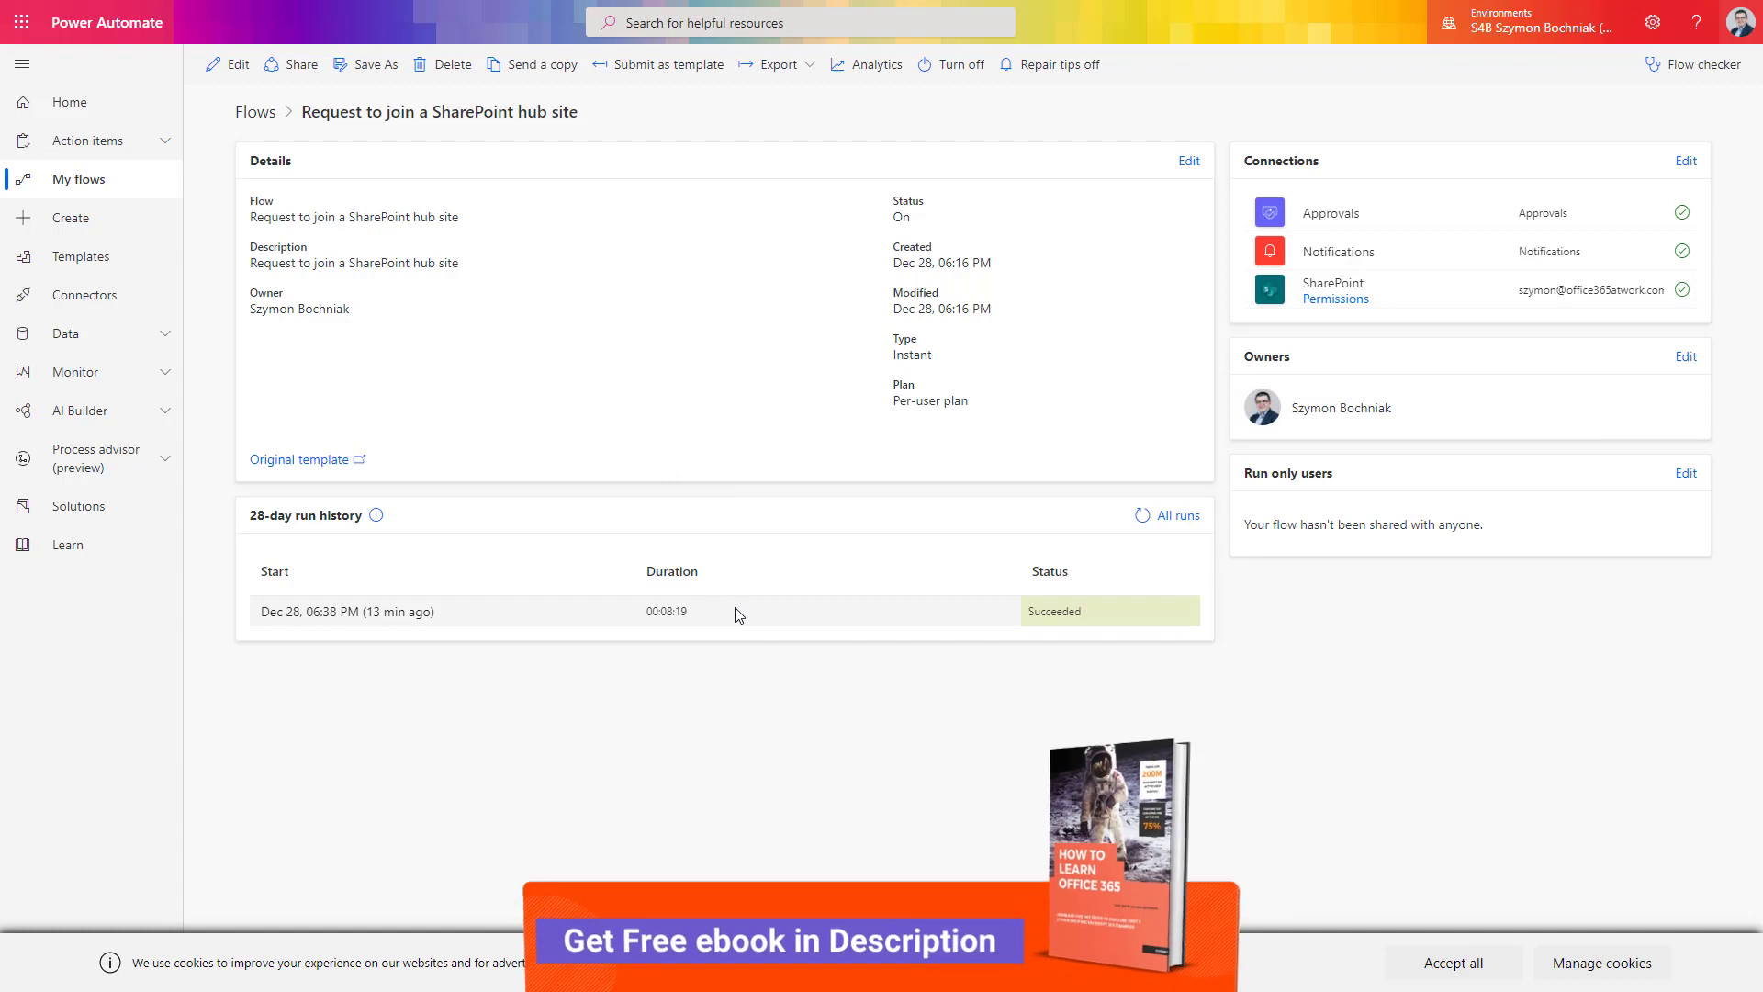
Step: Open the hub join approval flow in the Power Automate designer via Edit
{"action": "left_click", "coordinate": [226, 69]}
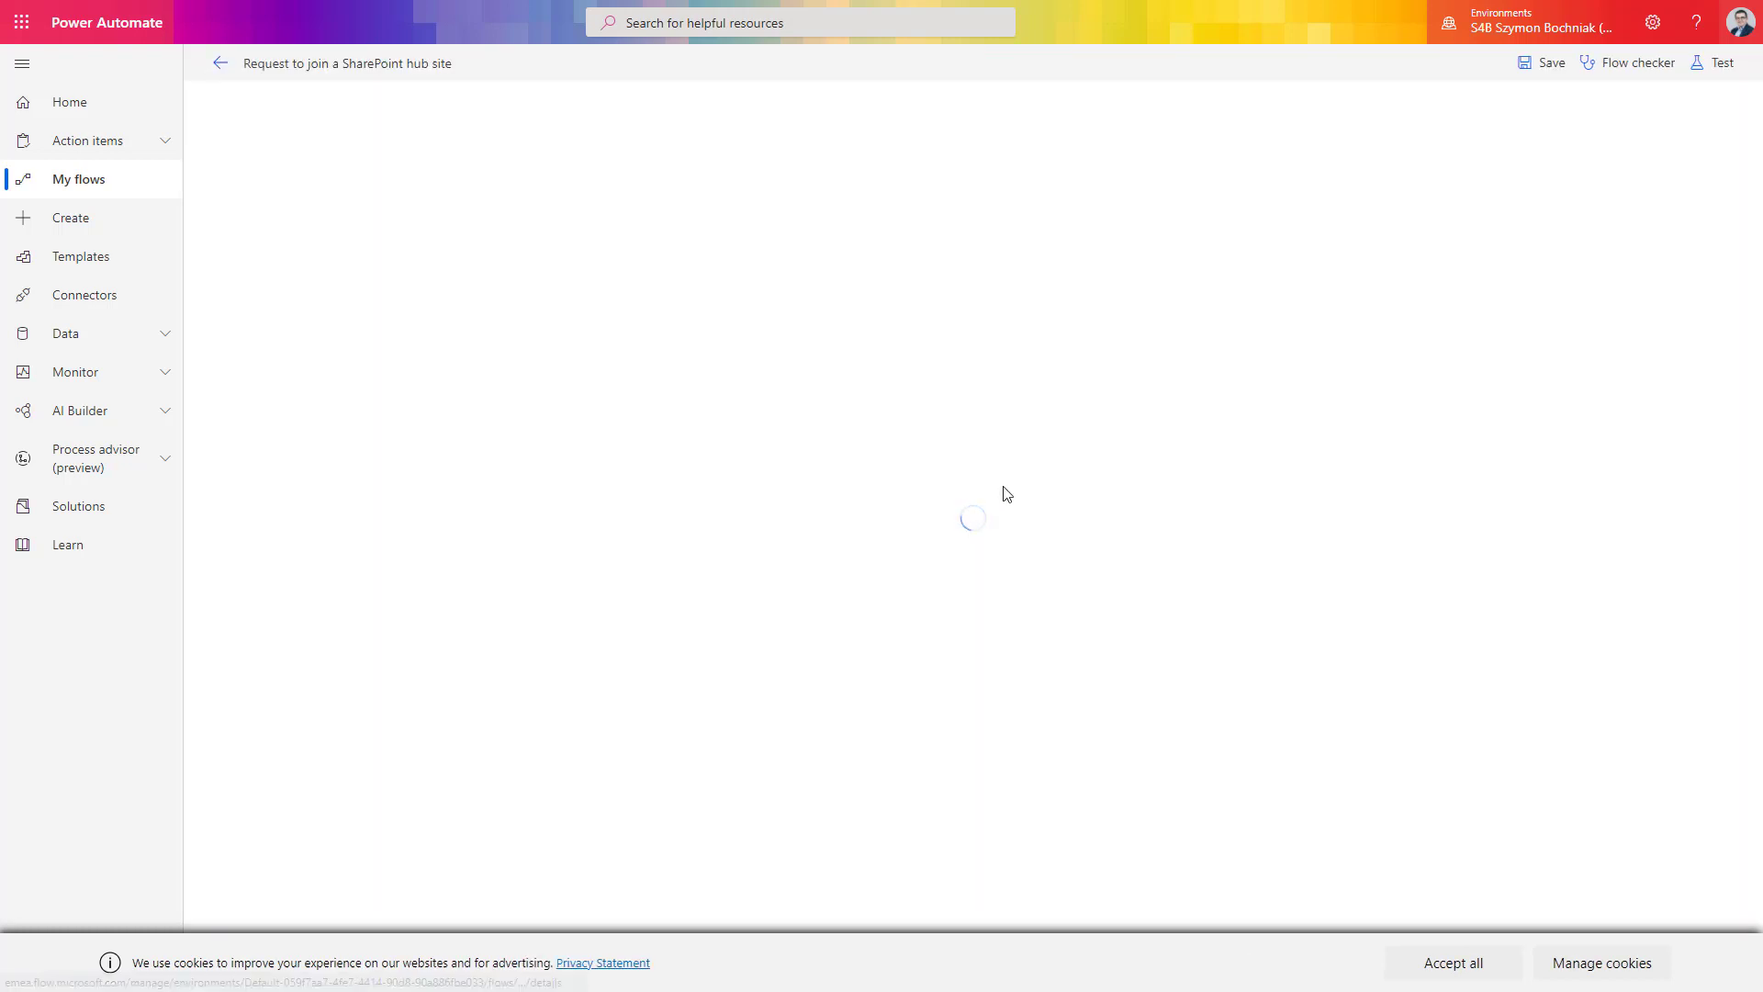